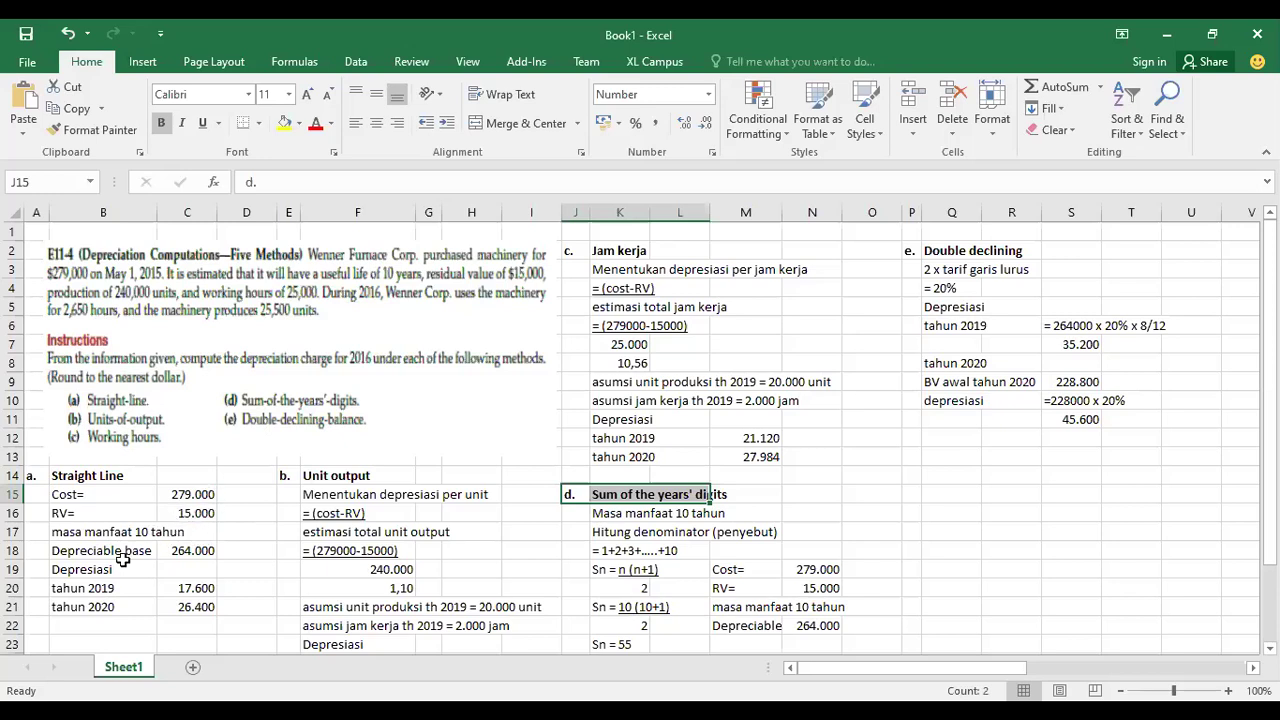
Change the second depreciation year label in the Straight Line section to "tahun 2016".
click(195, 552)
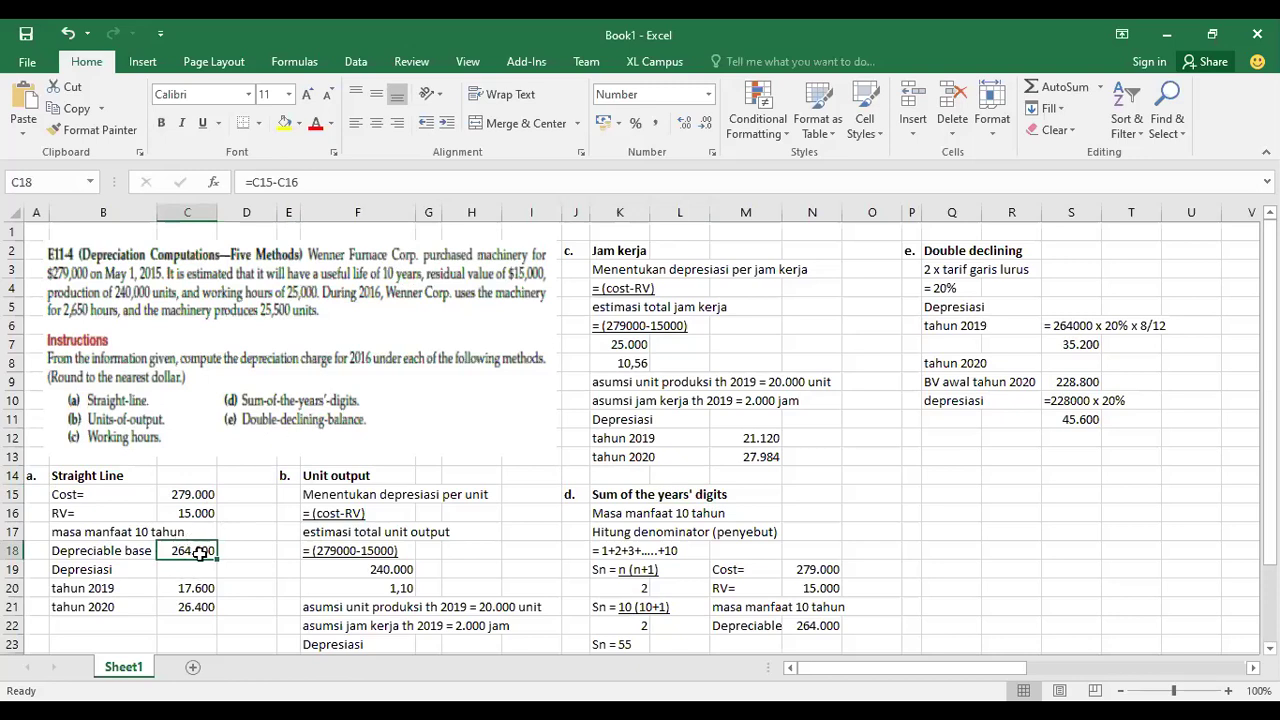
click(207, 612)
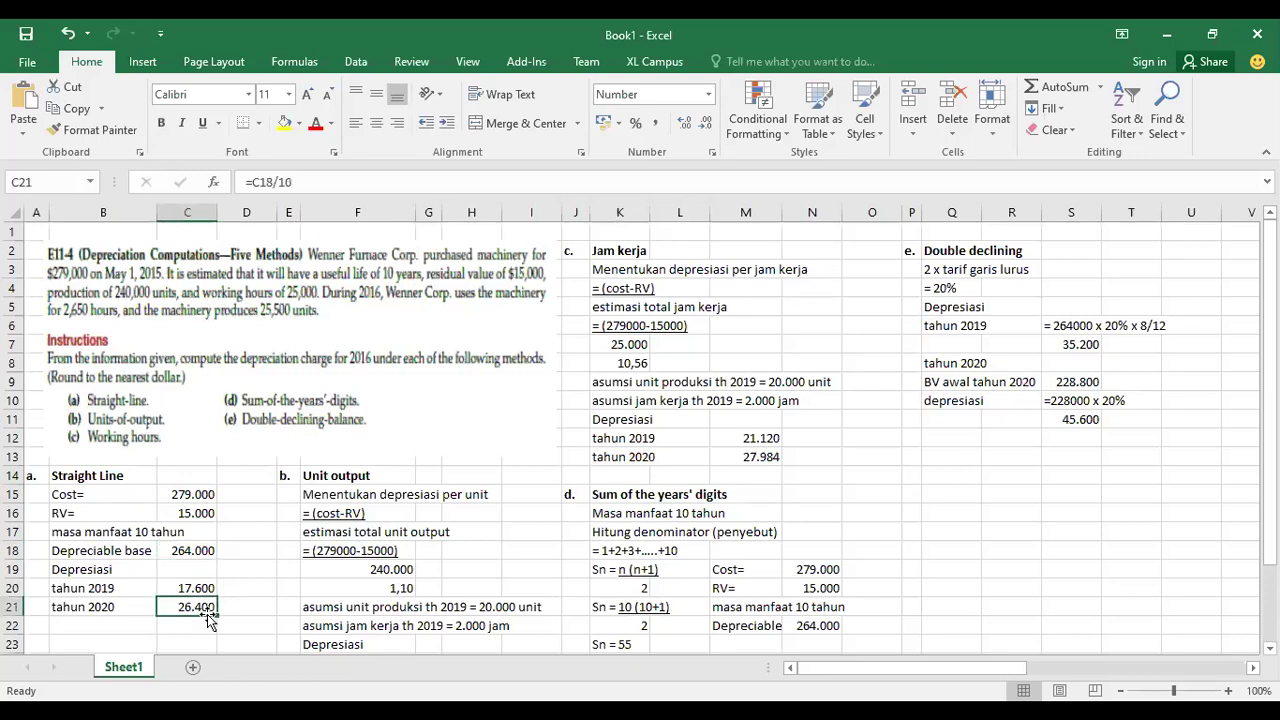
double_click(117, 607)
key(BackSpace)
text(6)
key(BackSpace)
key(BackSpace)
text(16)
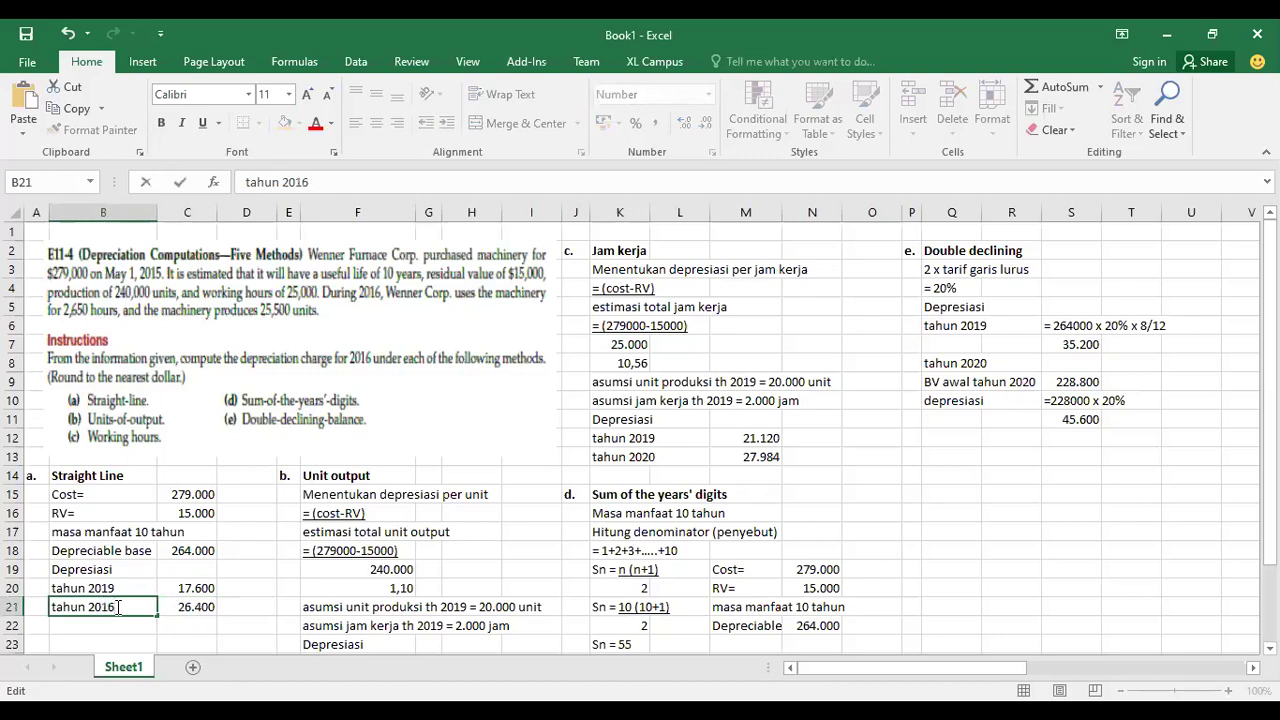
key(Return)
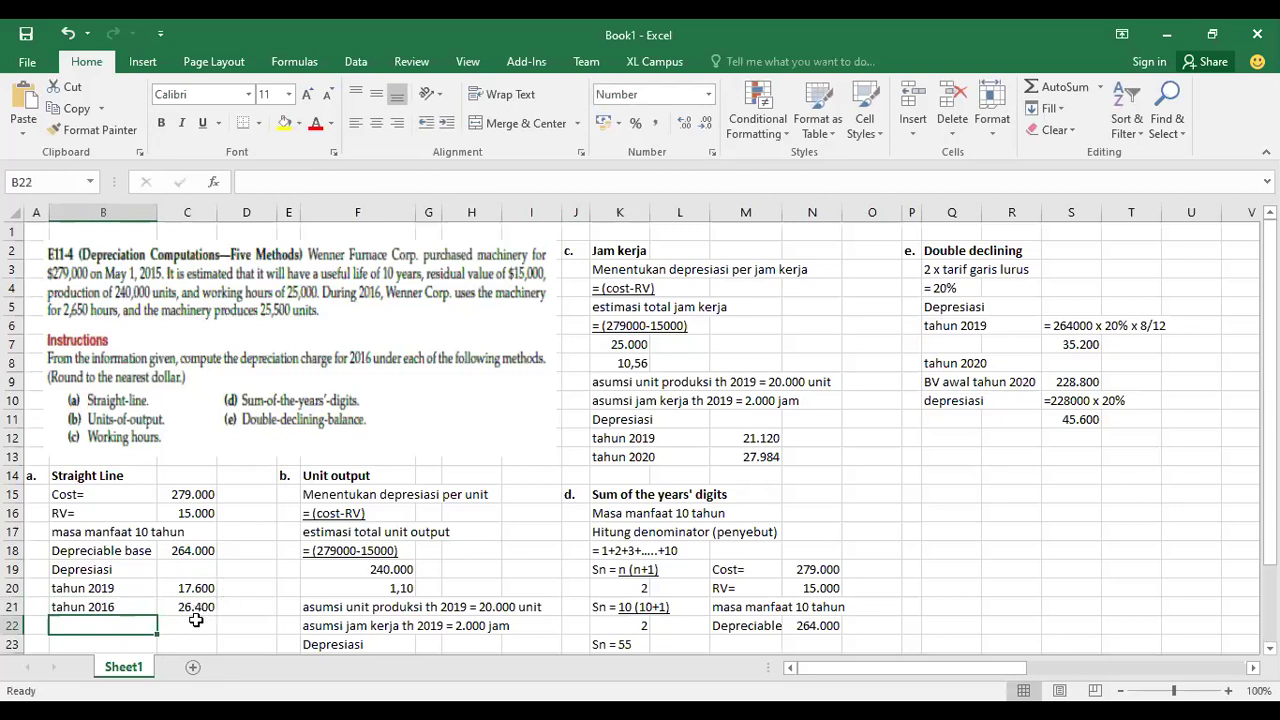
Change the first depreciation year label in the Straight Line section to "tahun 2015".
double_click(125, 588)
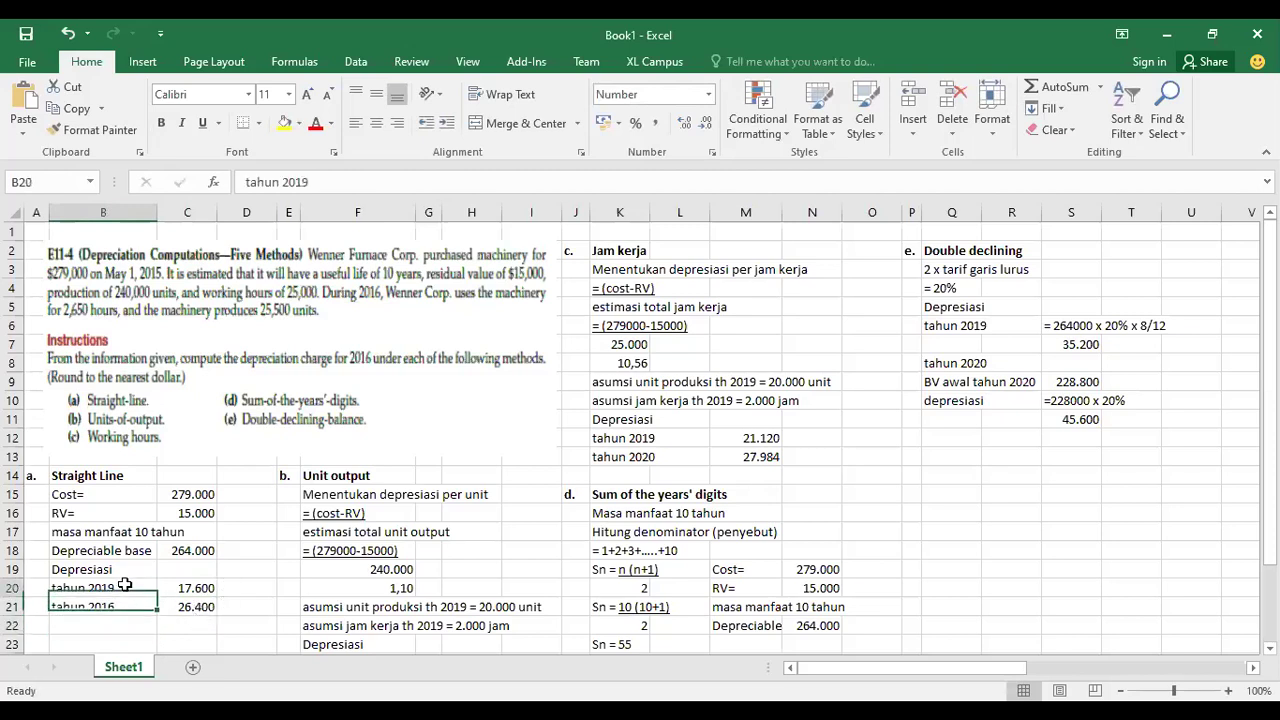
key(BackSpace)
text(5)
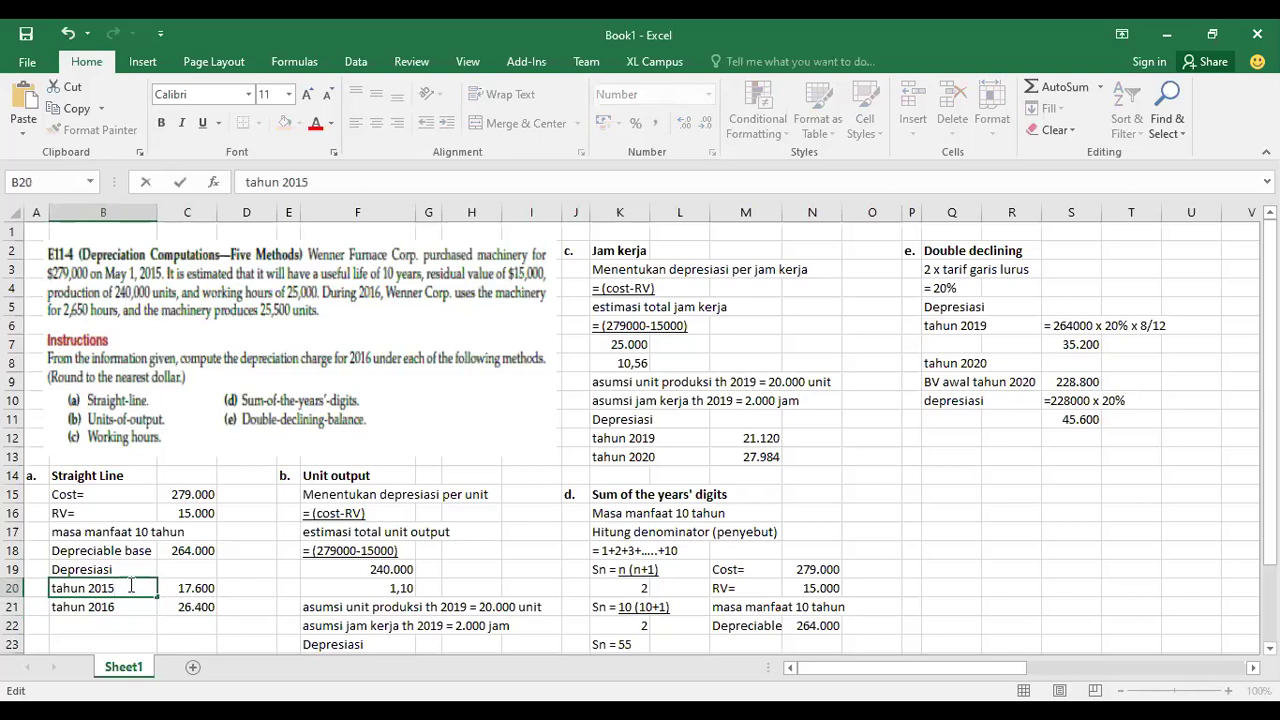
click(147, 628)
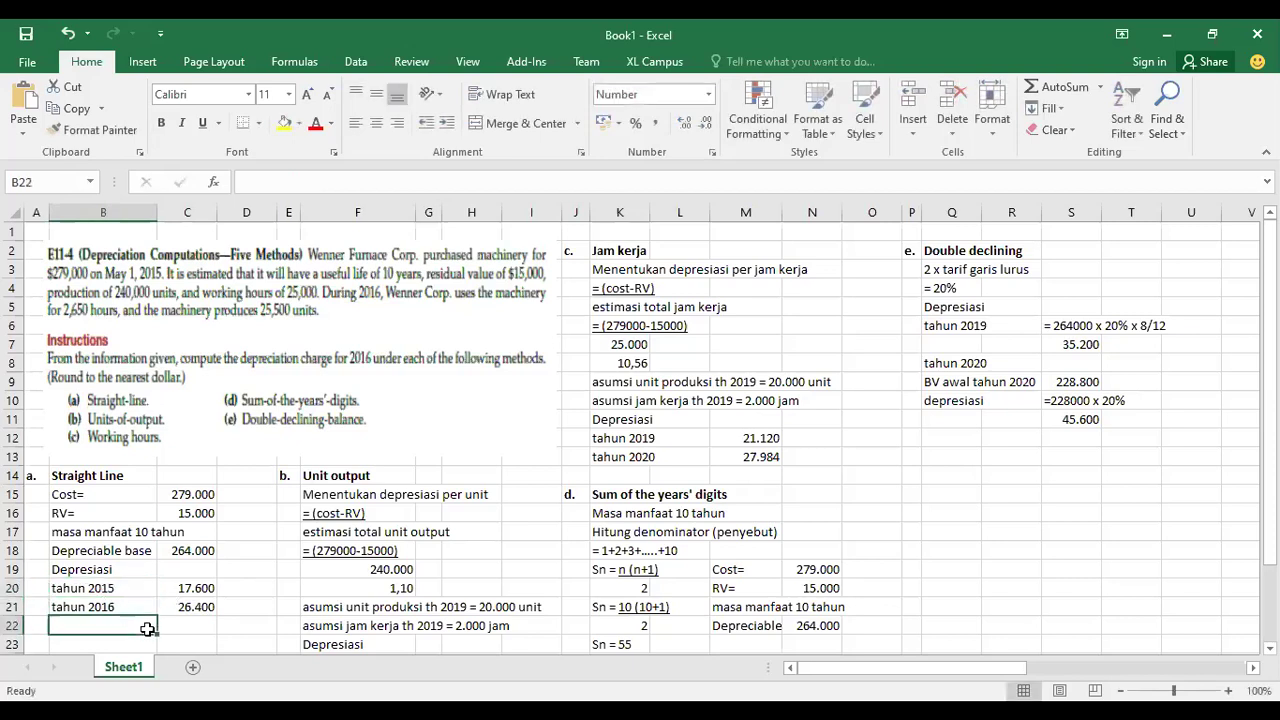
click(206, 587)
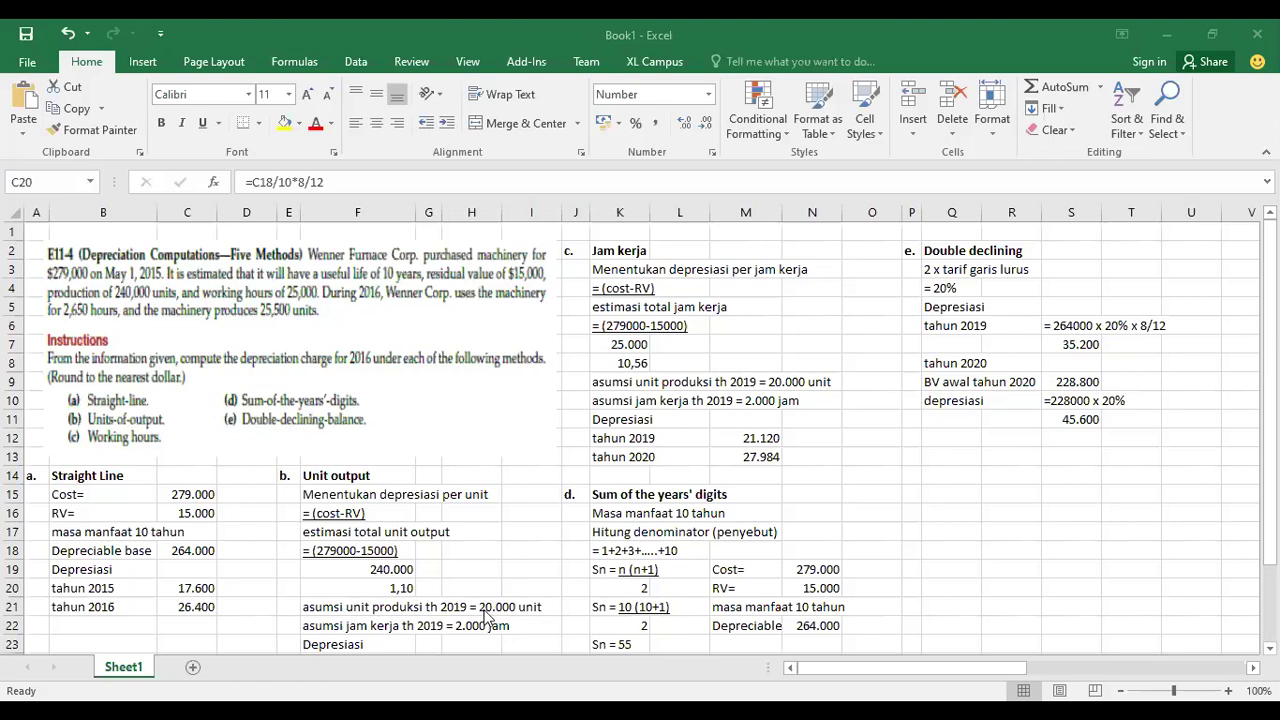
Change the second depreciation year label in the Unit output section to "tahun 2016".
click(387, 643)
key(Down)
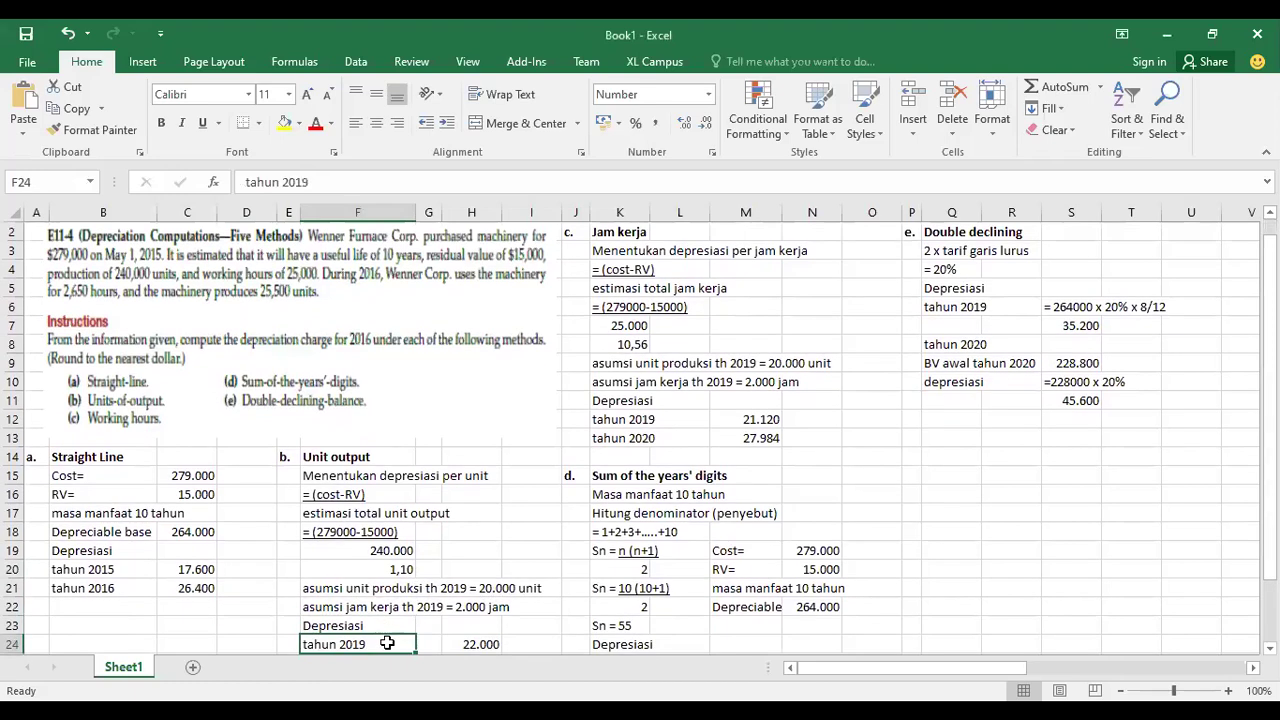
key(Right)
key(Right)
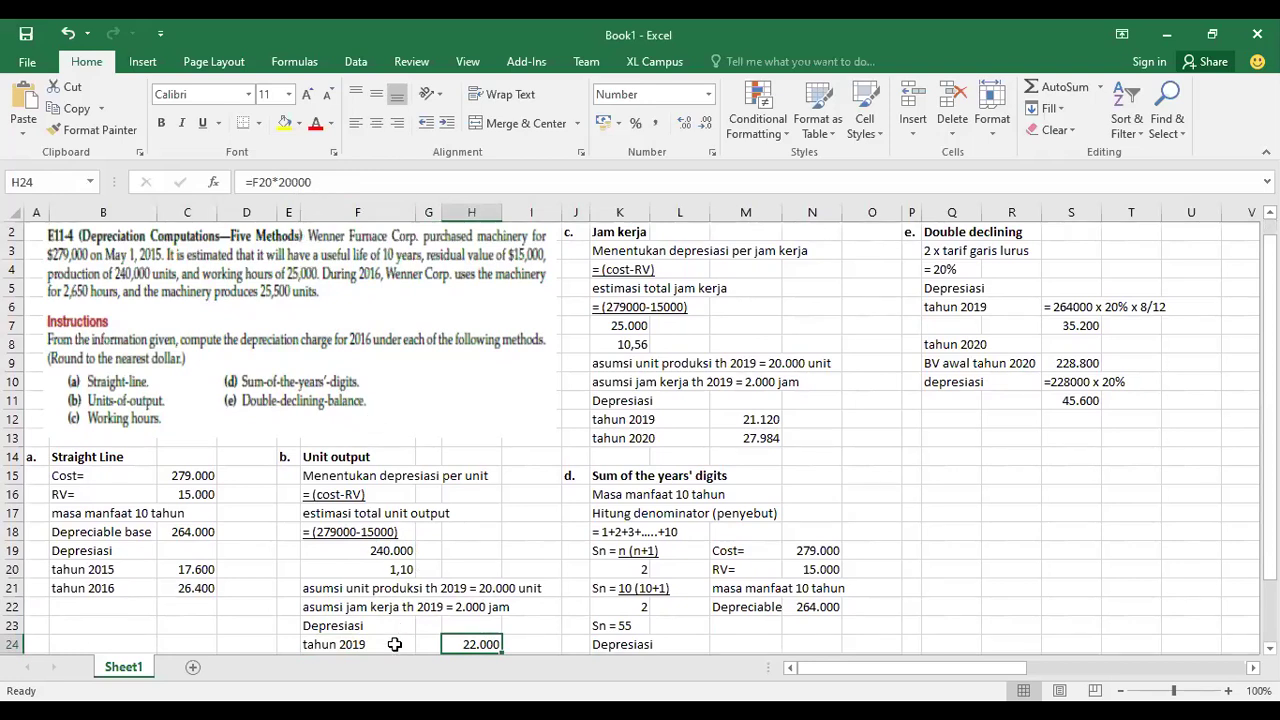
key(Down)
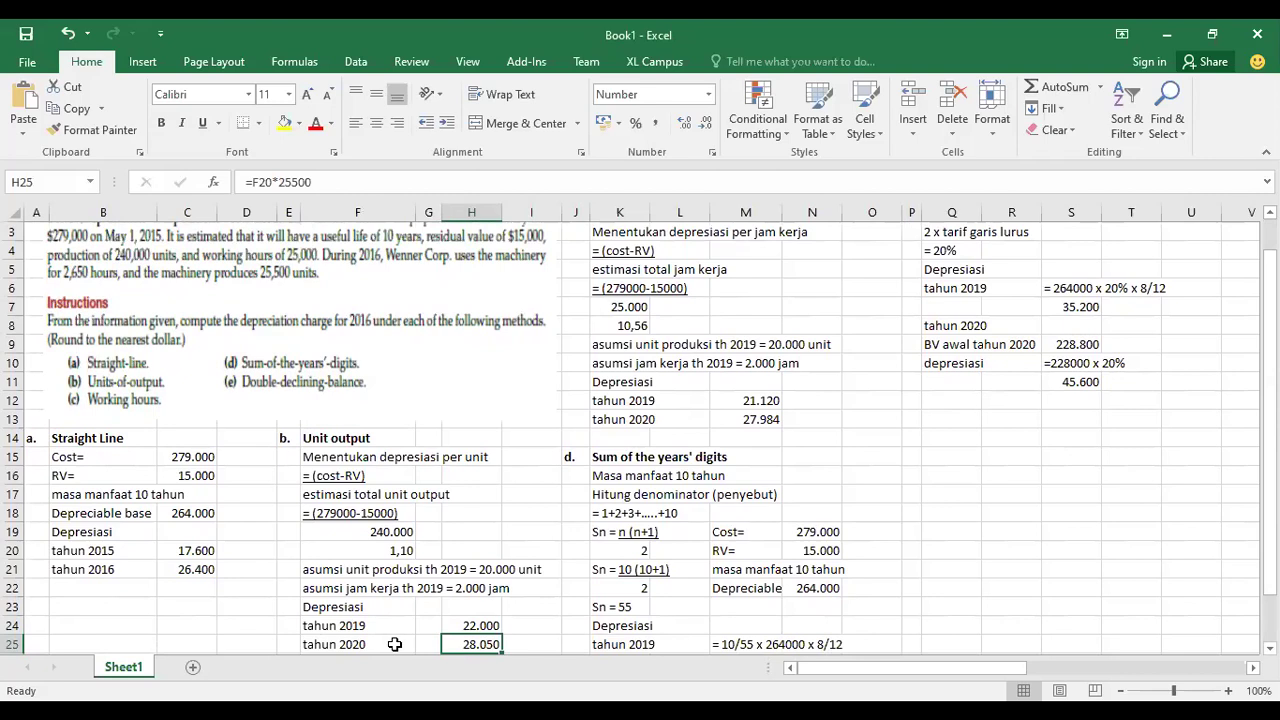
click(376, 644)
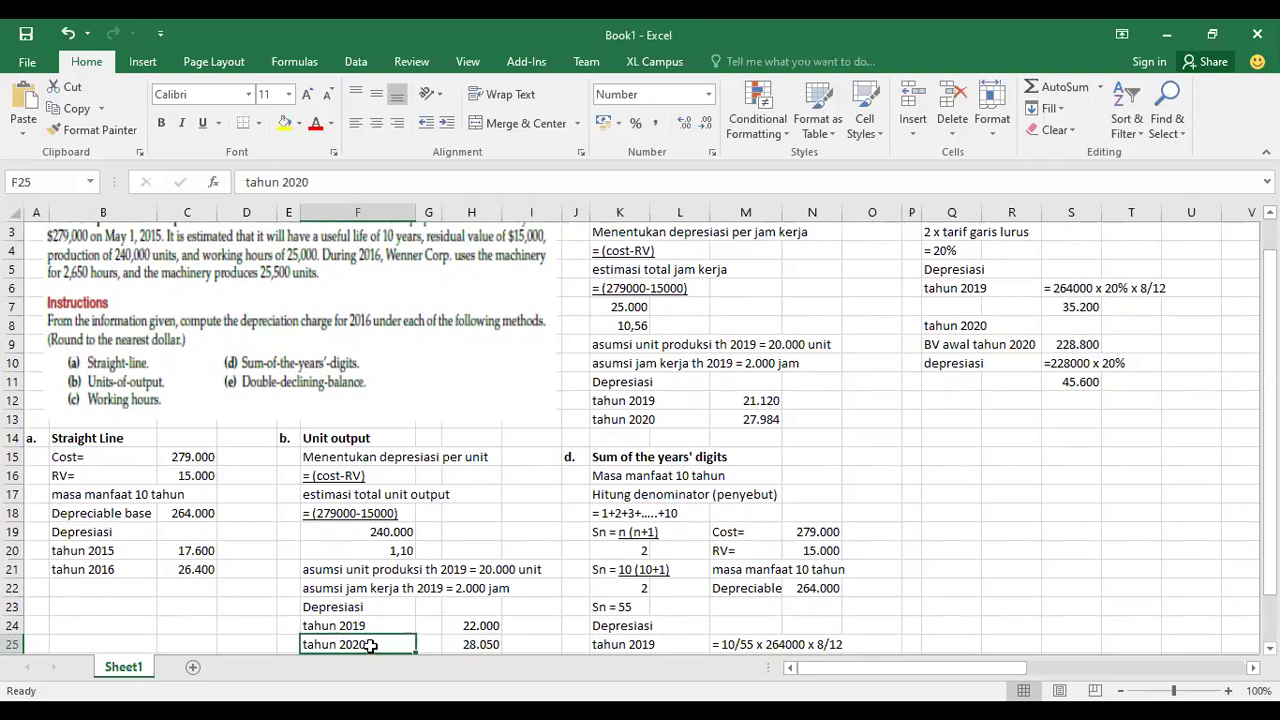
double_click(370, 645)
key(BackSpace)
key(BackSpace)
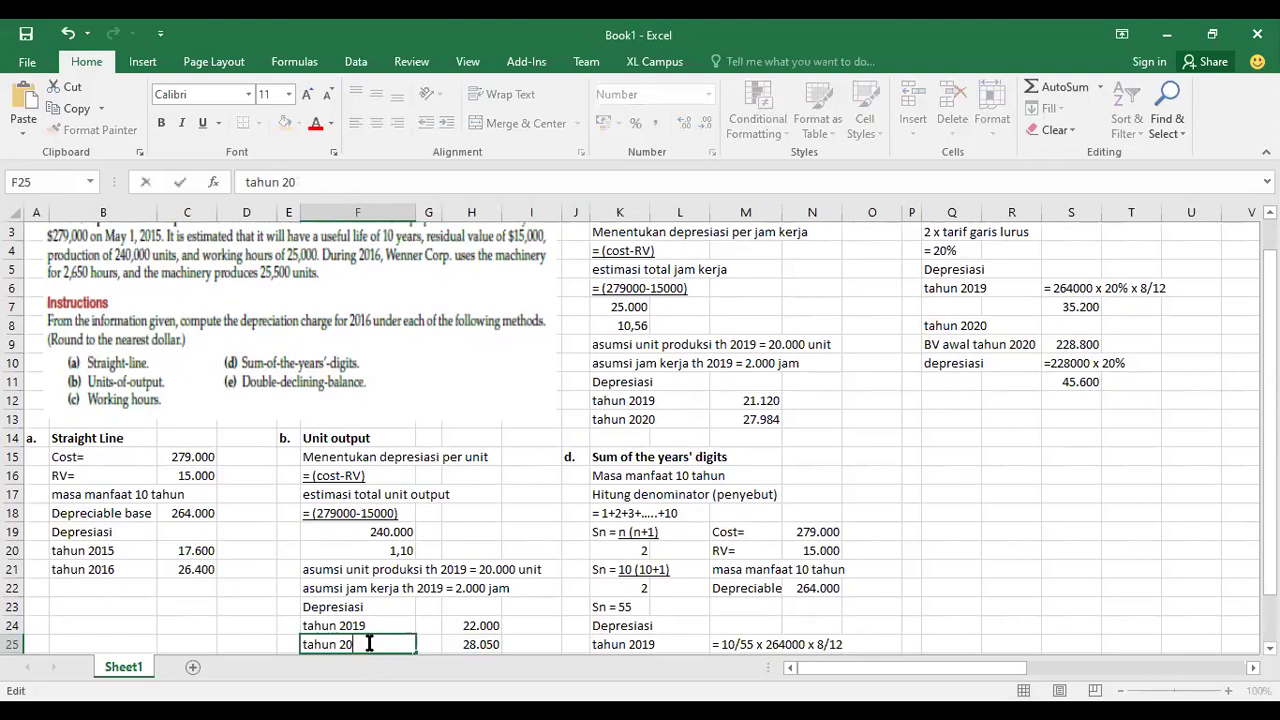
text(16)
Change the first depreciation year label in the Unit output section to "tahun 2015".
double_click(380, 626)
key(BackSpace)
key(BackSpace)
text(16)
key(BackSpace)
text(5)
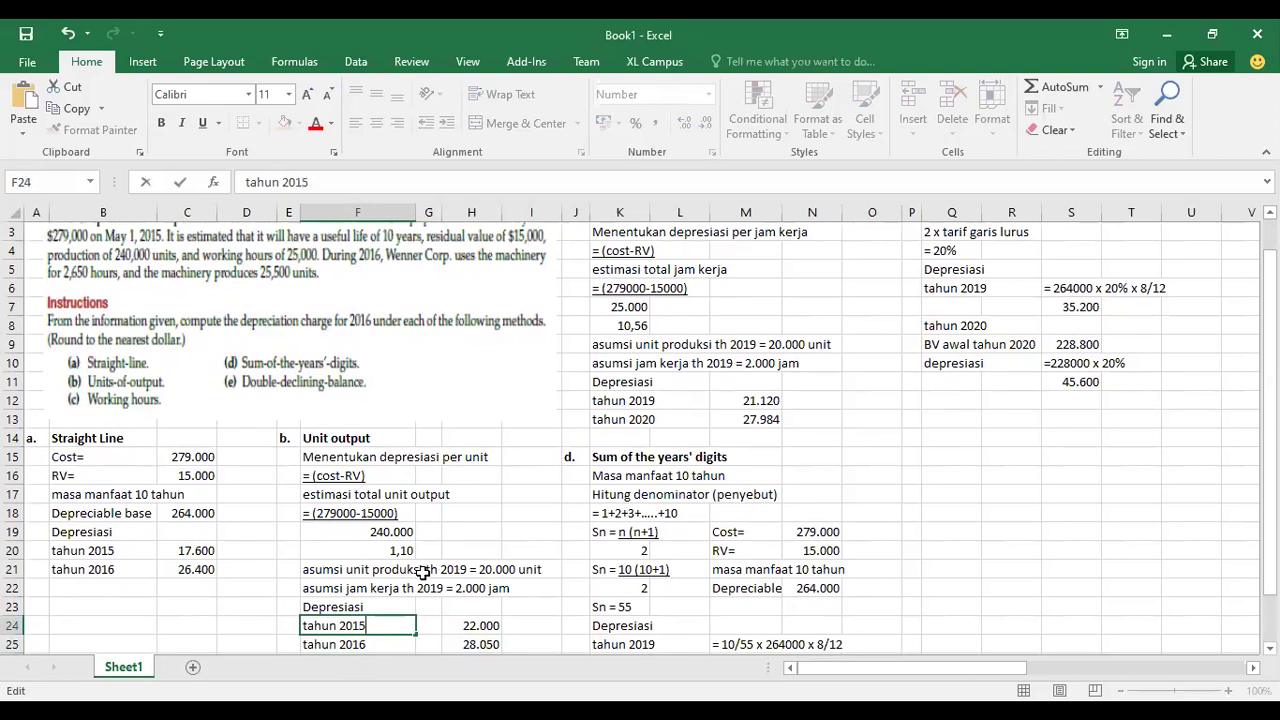
Set the year in the Unit output section's "asumsi unit produksi" line to 2015.
double_click(372, 569)
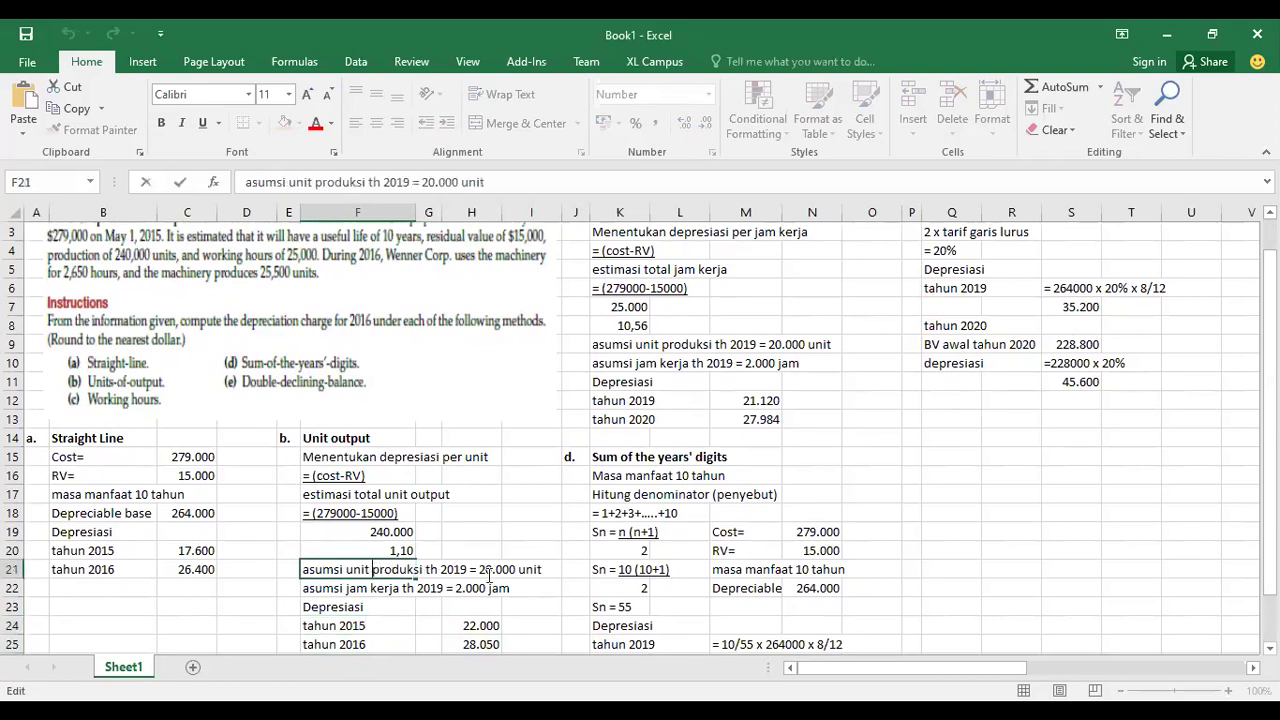
click(467, 569)
key(BackSpace)
text(5)
Set the year in the Unit output section's "asumsi jam kerja" line to 2016.
double_click(343, 588)
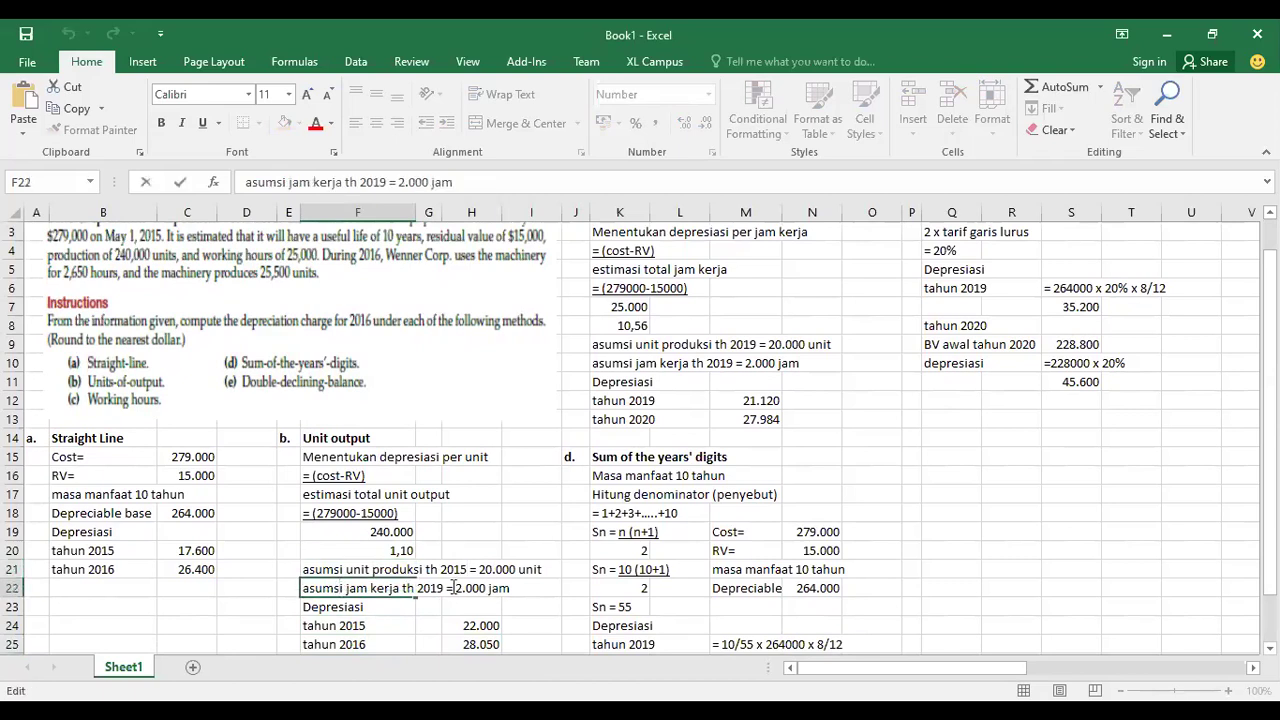
key(BackSpace)
key(BackSpace)
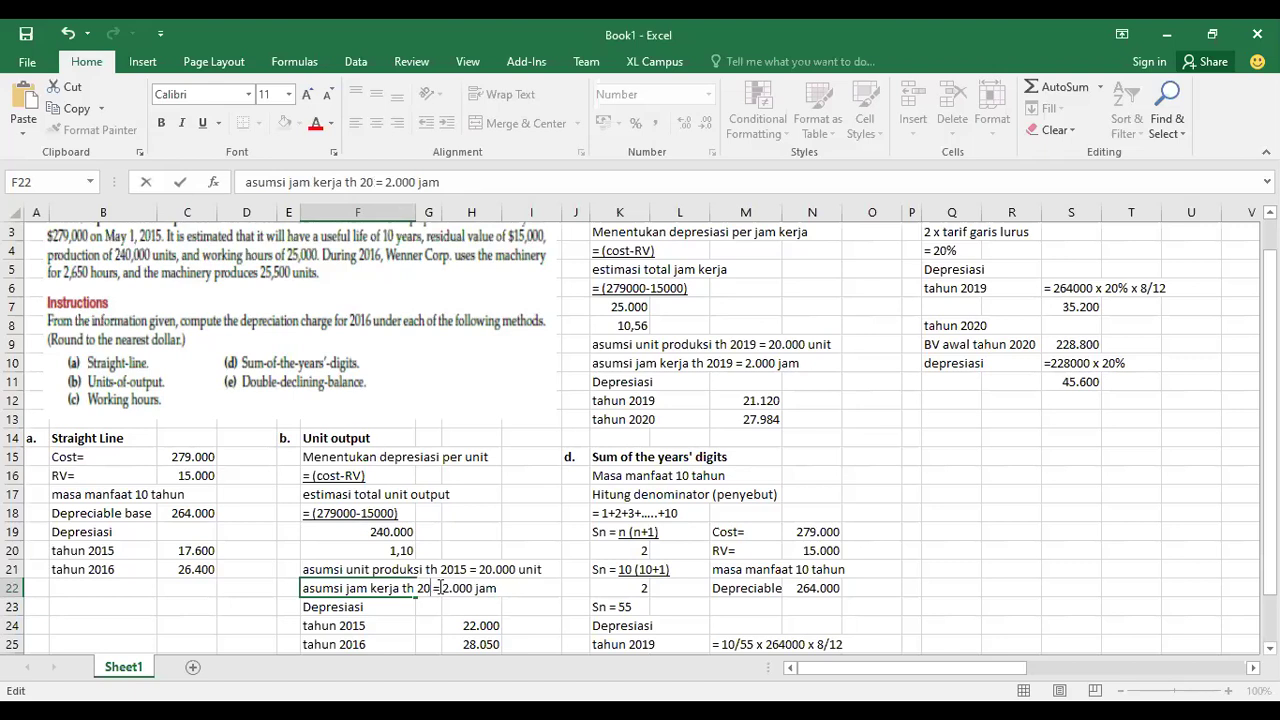
text(16)
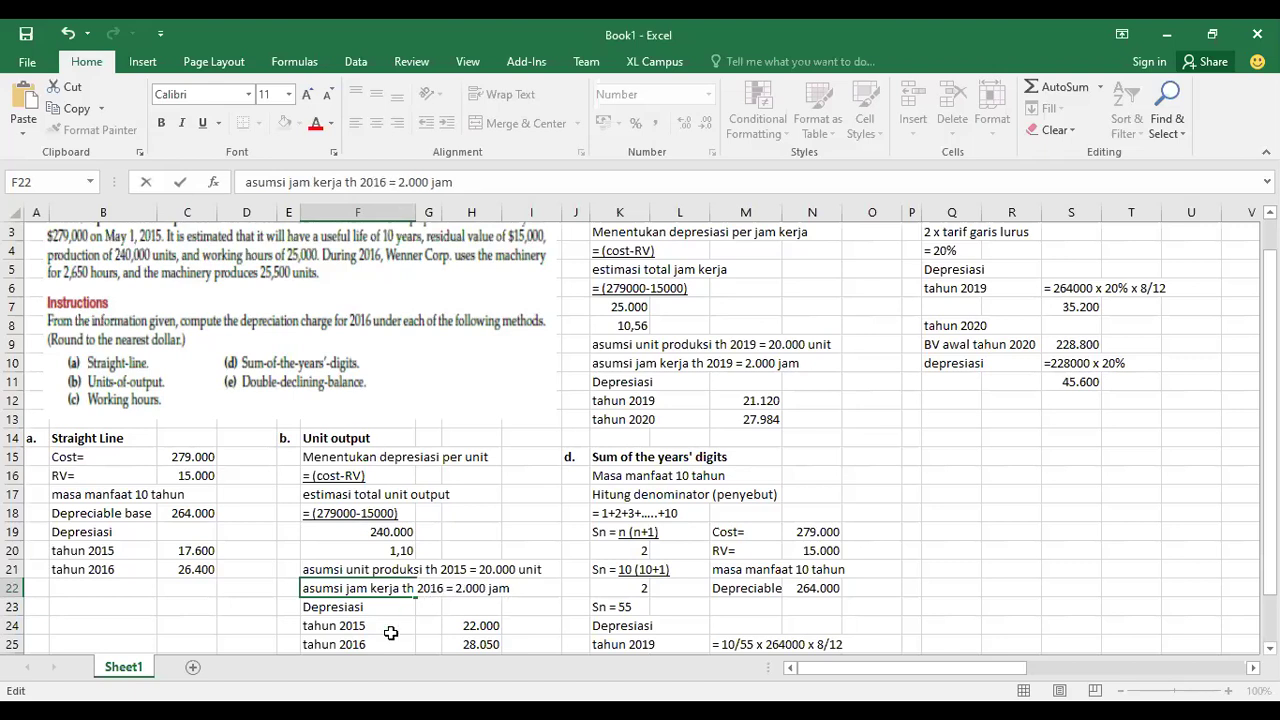
click(357, 647)
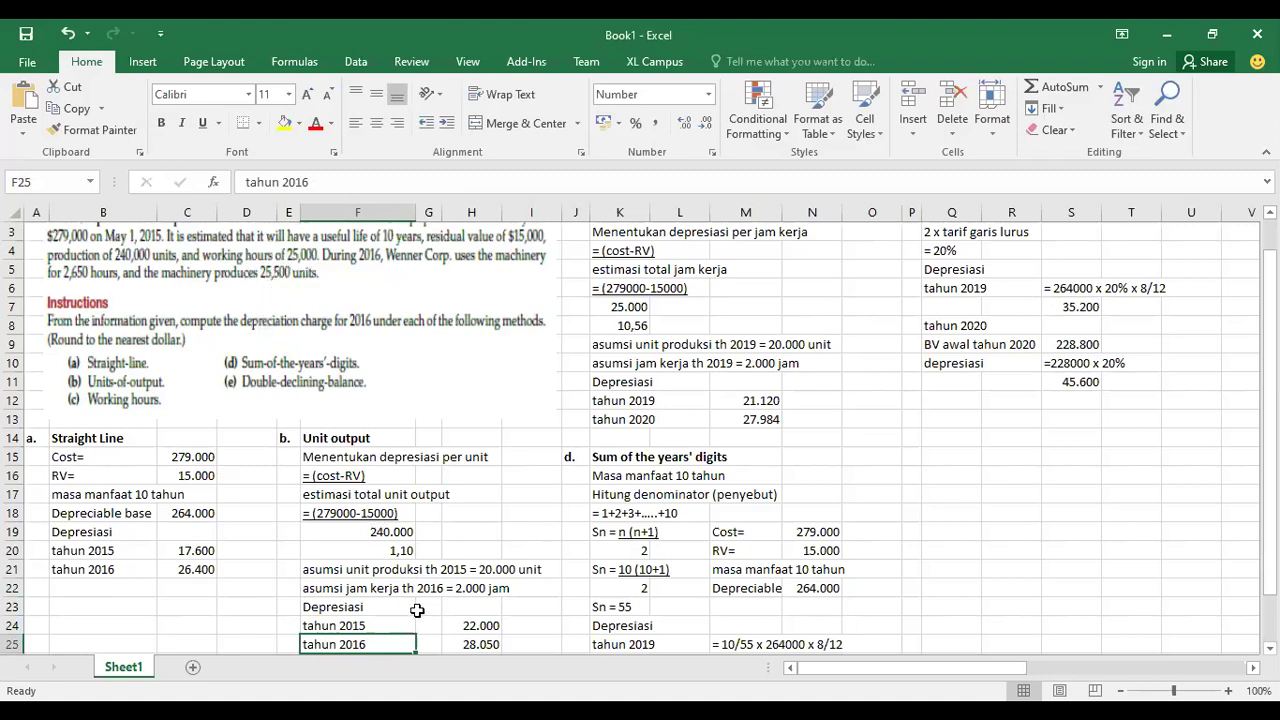
Copy the two assumption lines F21:F22 from the Unit output section over K9:K10 in the Jam kerja section.
click(468, 645)
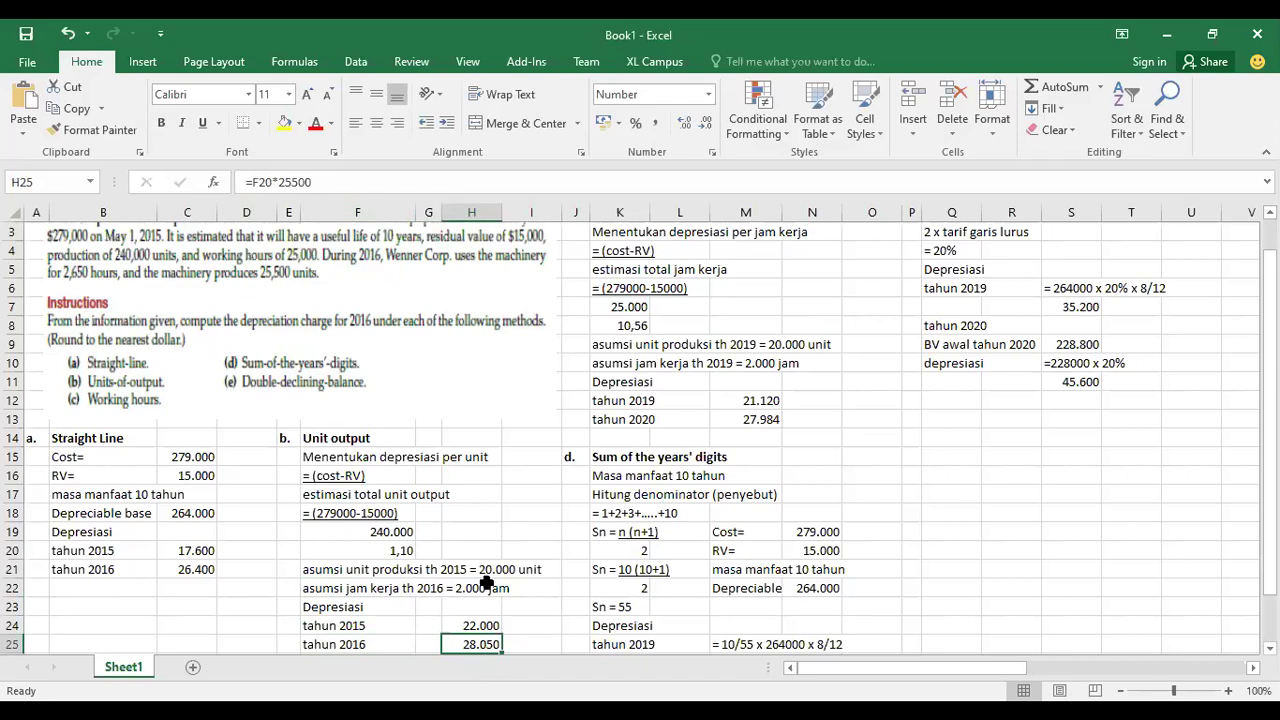
drag(337, 568, 343, 588)
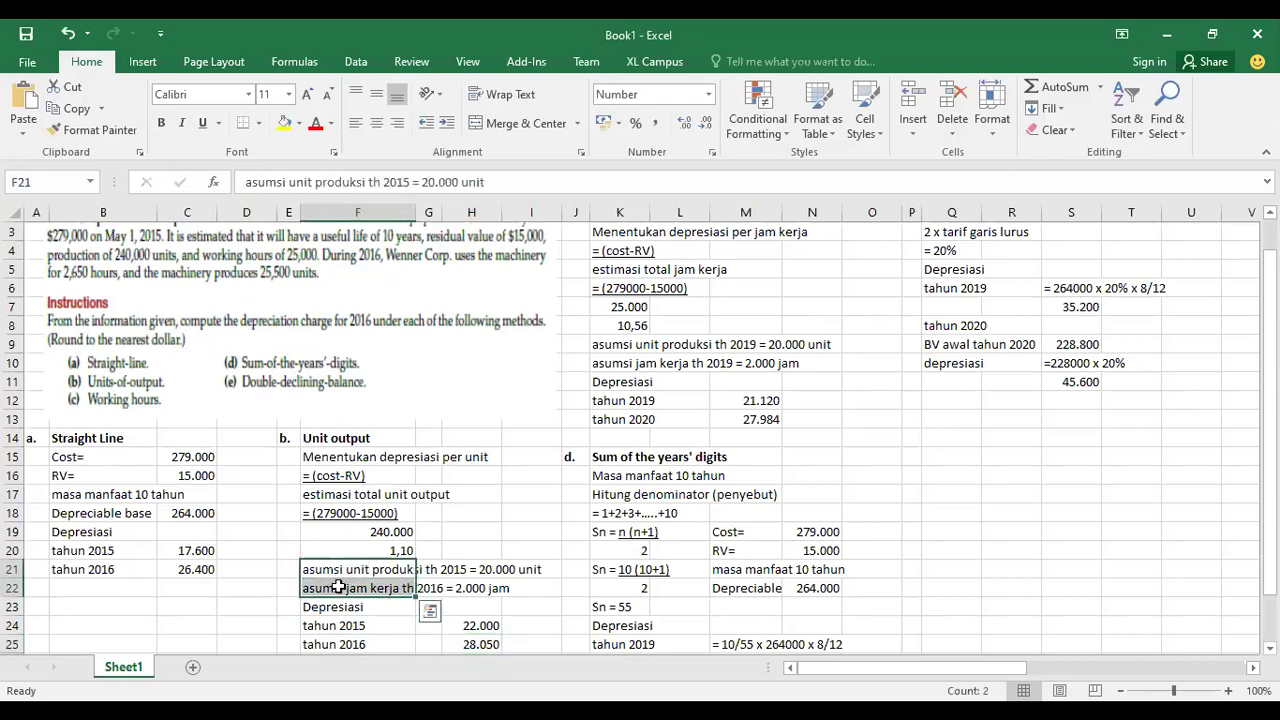
key(ctrl+c)
drag(640, 344, 625, 362)
key(ctrl+v)
key(ctrl+q)
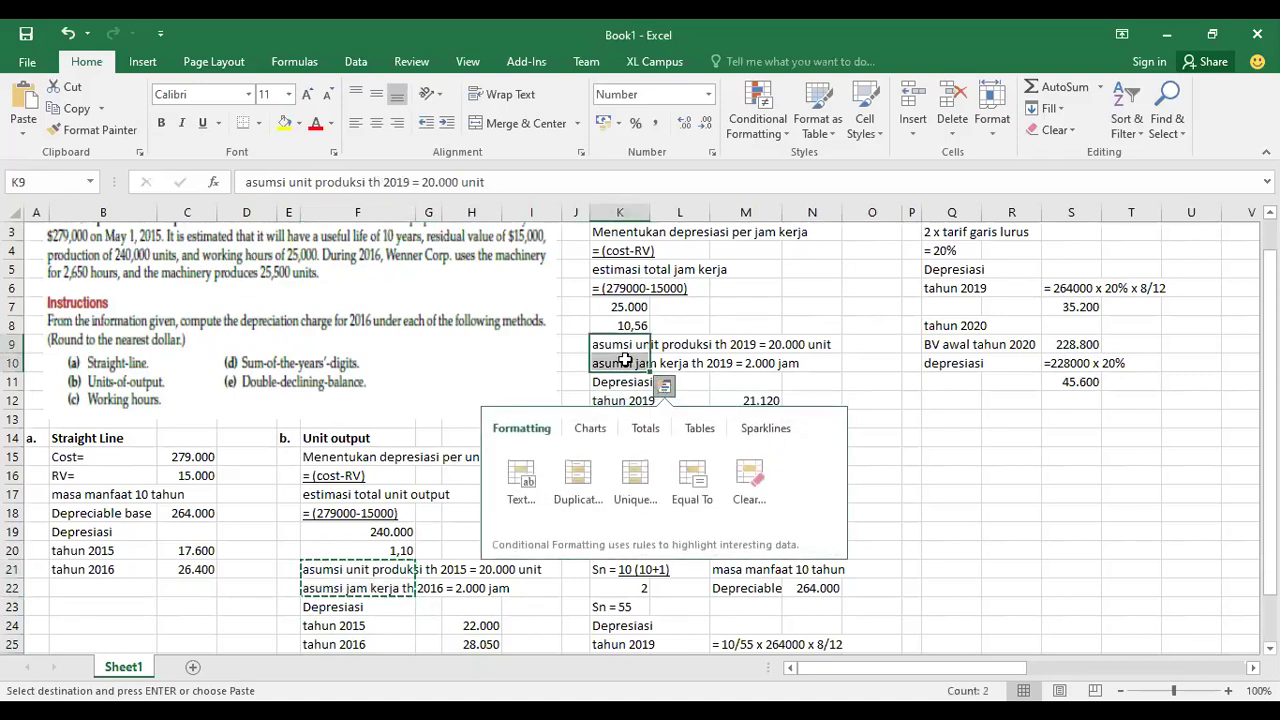
click(628, 350)
drag(622, 348, 623, 362)
key(ctrl+v)
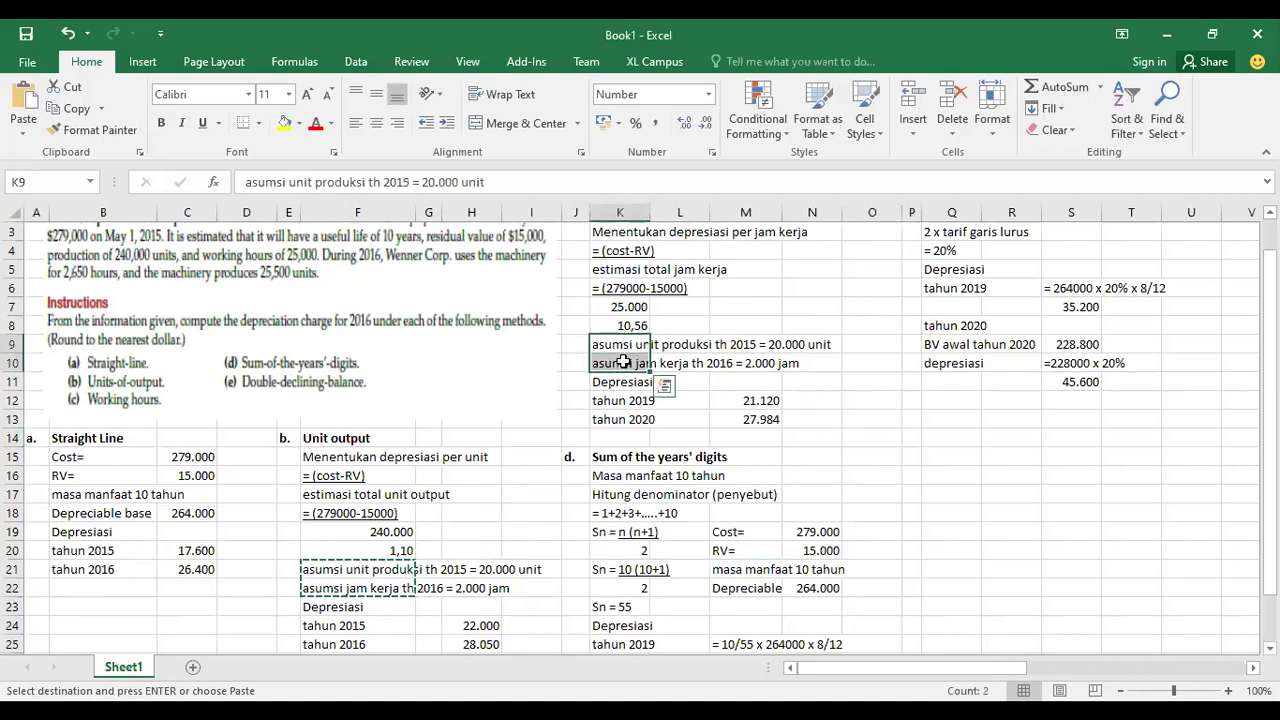
click(969, 451)
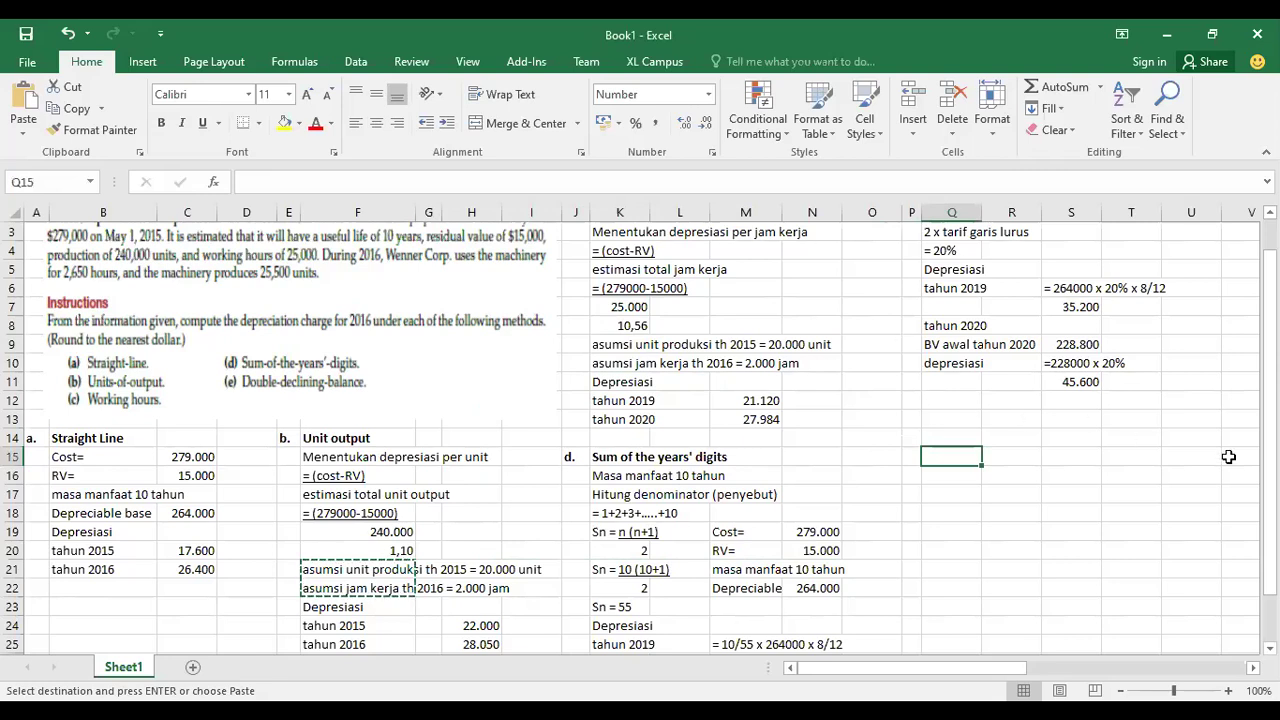
scroll(1270, 400, up, 1)
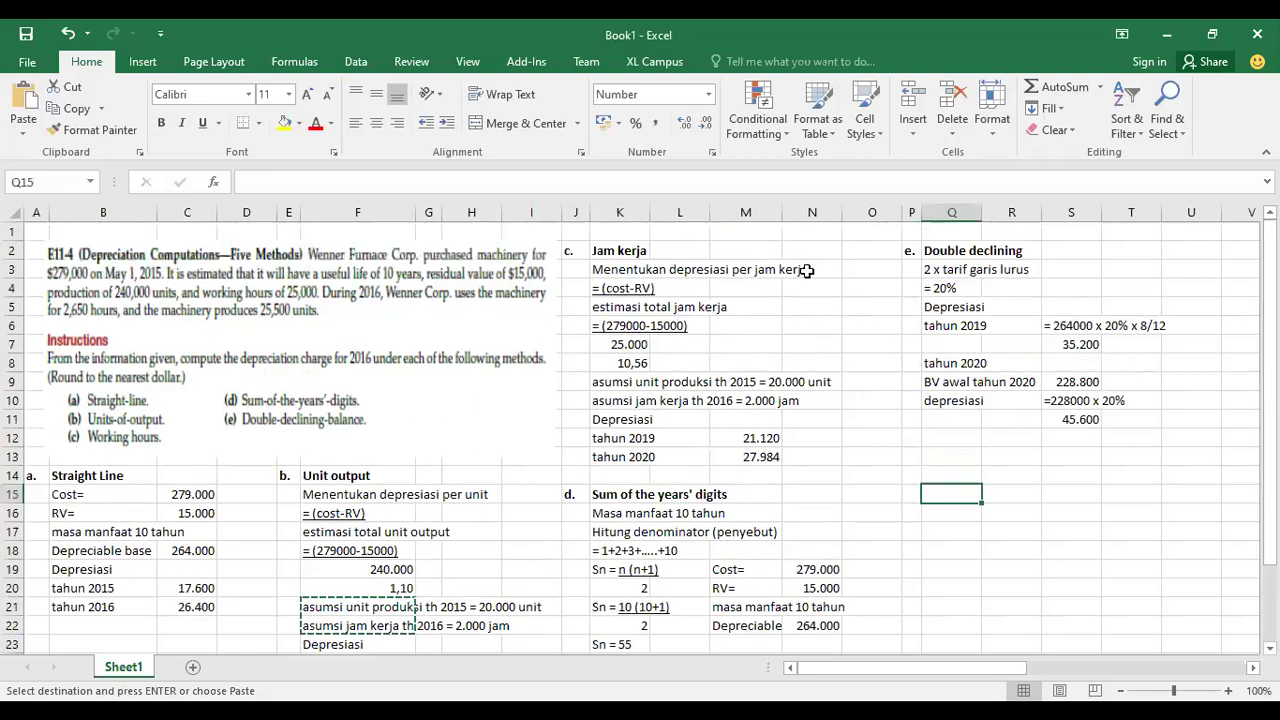
click(769, 235)
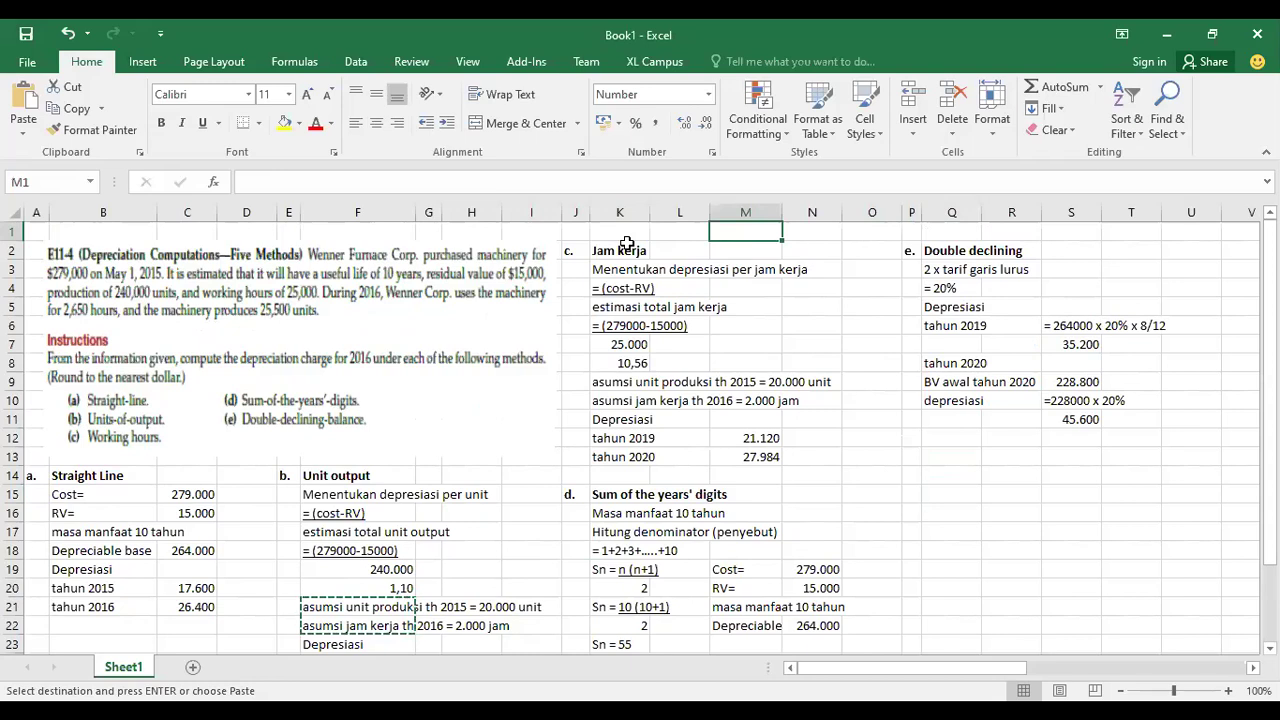
click(612, 381)
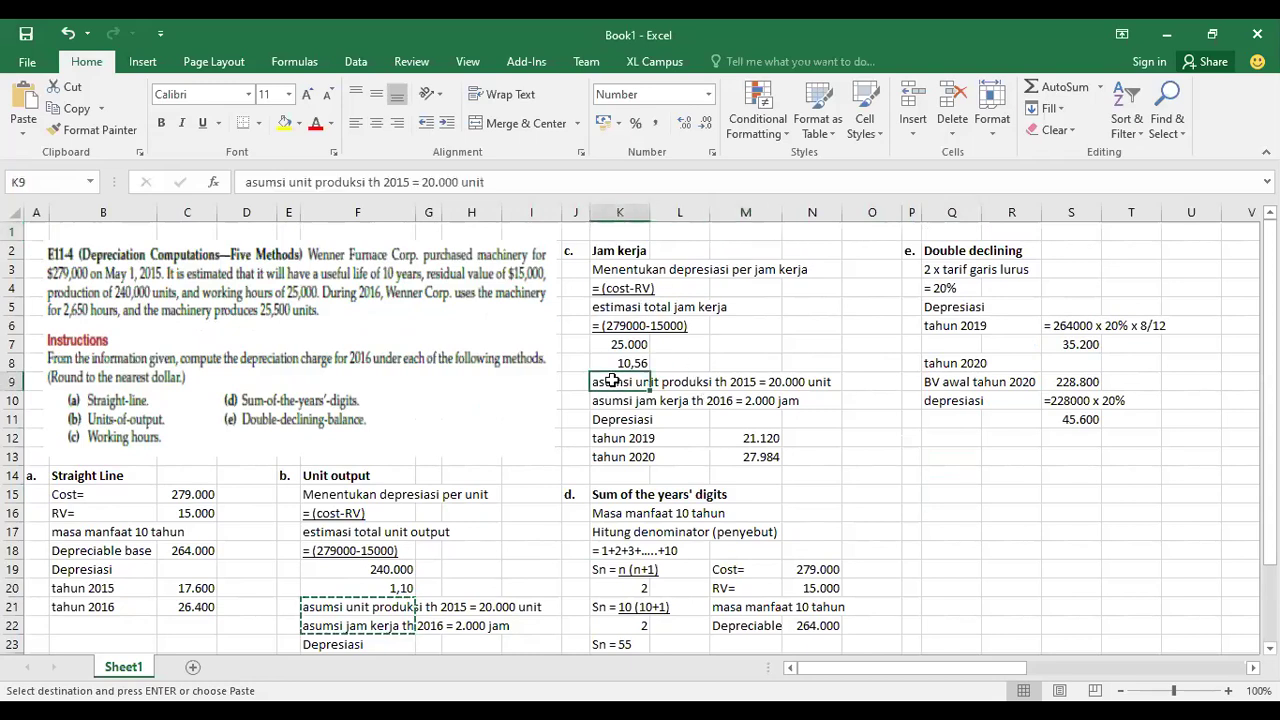
key(Return)
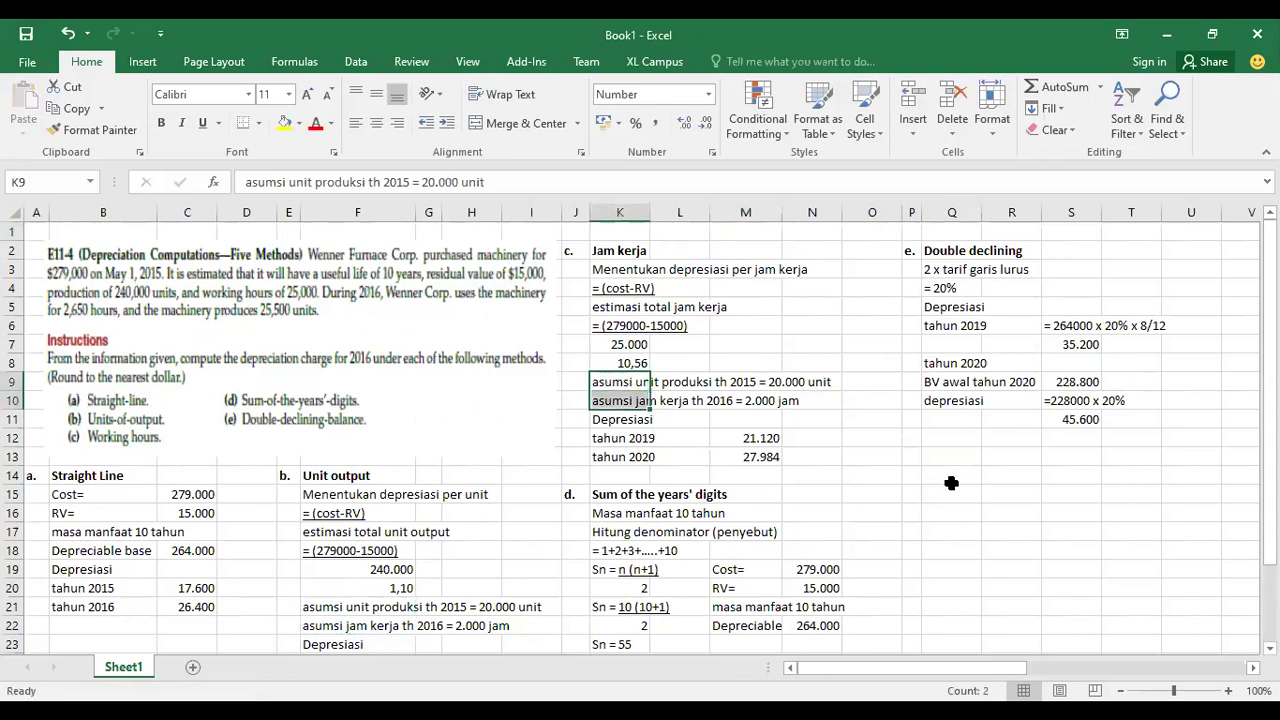
click(948, 480)
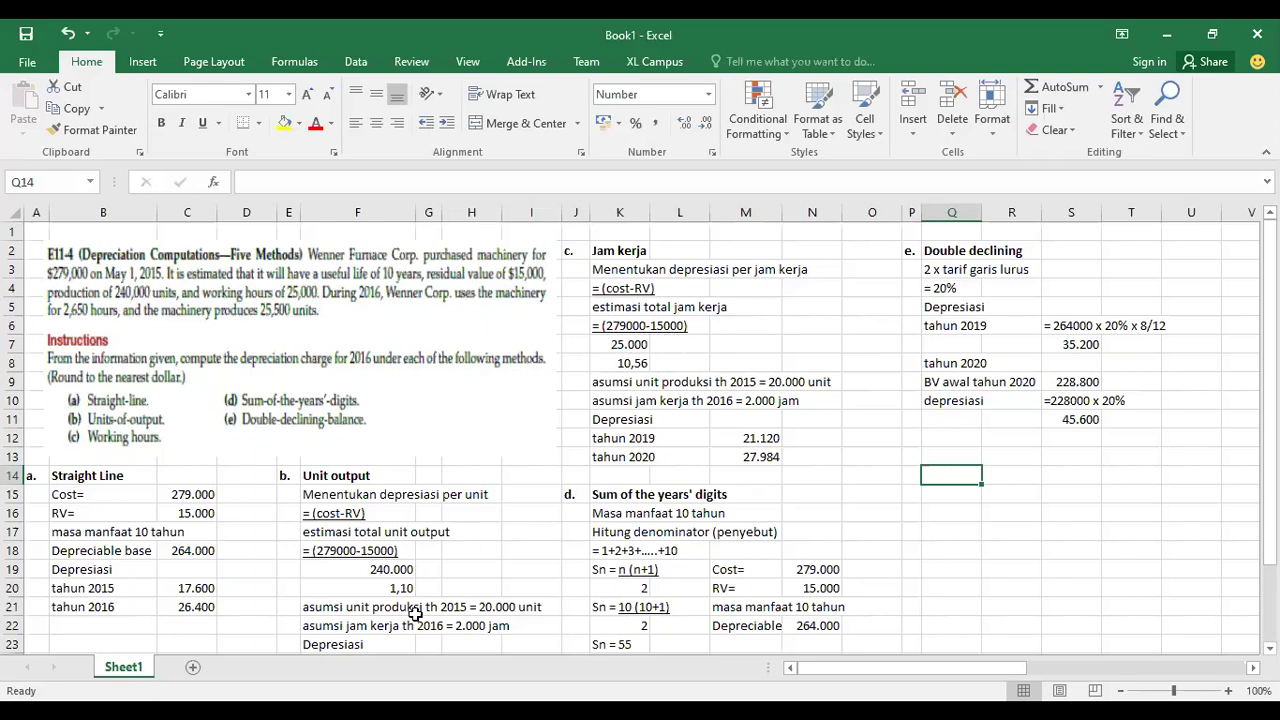
Correct the year in the Unit output section's "asumsi jam kerja" line to 2015.
double_click(335, 625)
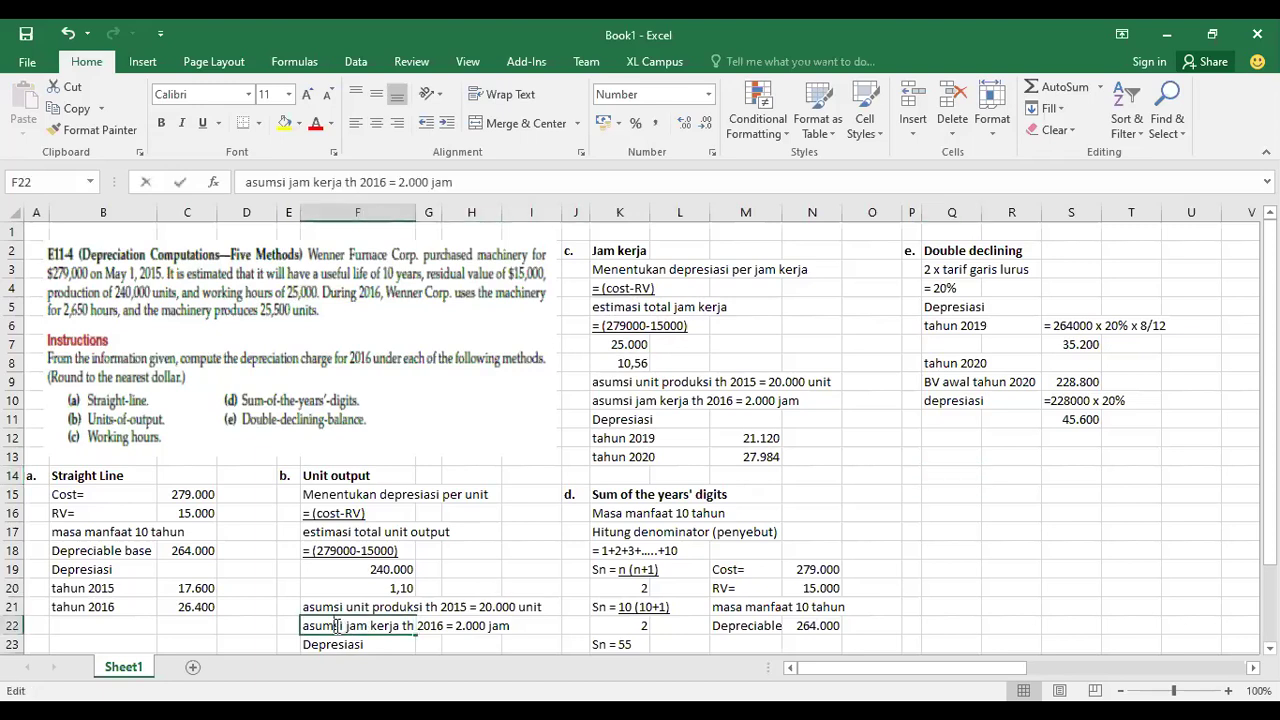
click(441, 626)
key(BackSpace)
text(5)
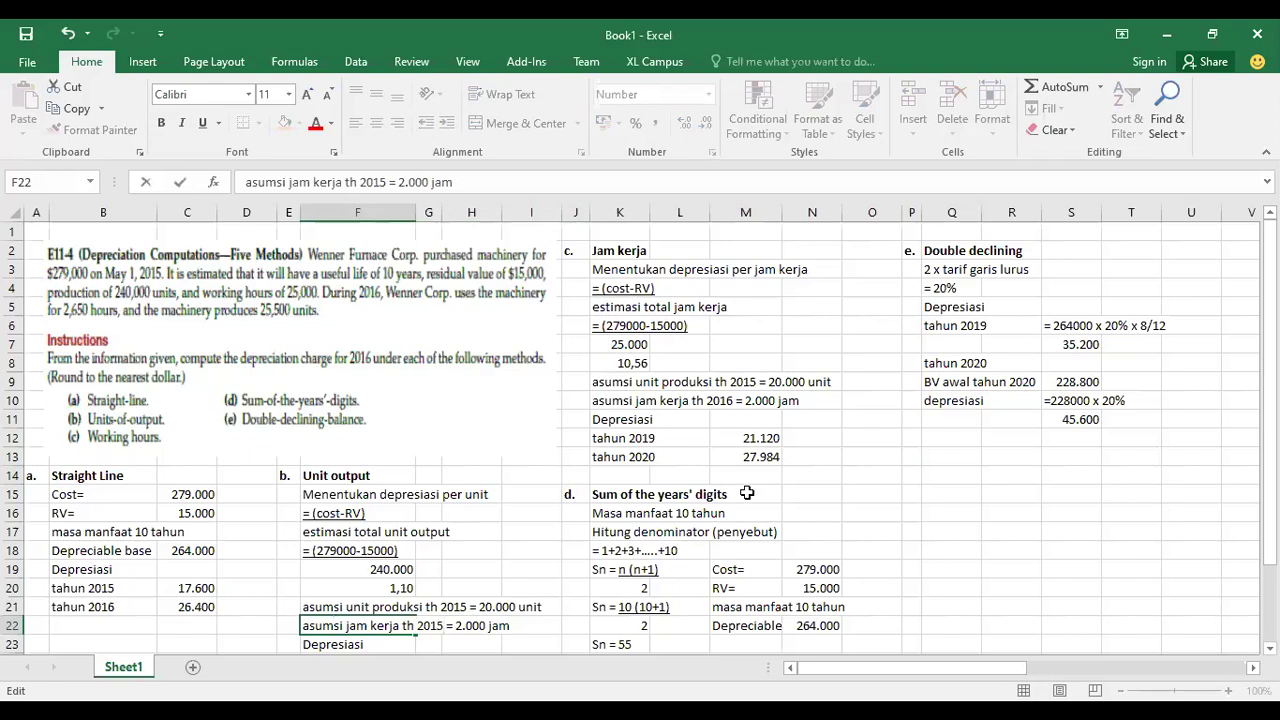
Correct the year in the Jam kerja section's "asumsi jam kerja" line to 2015.
double_click(622, 400)
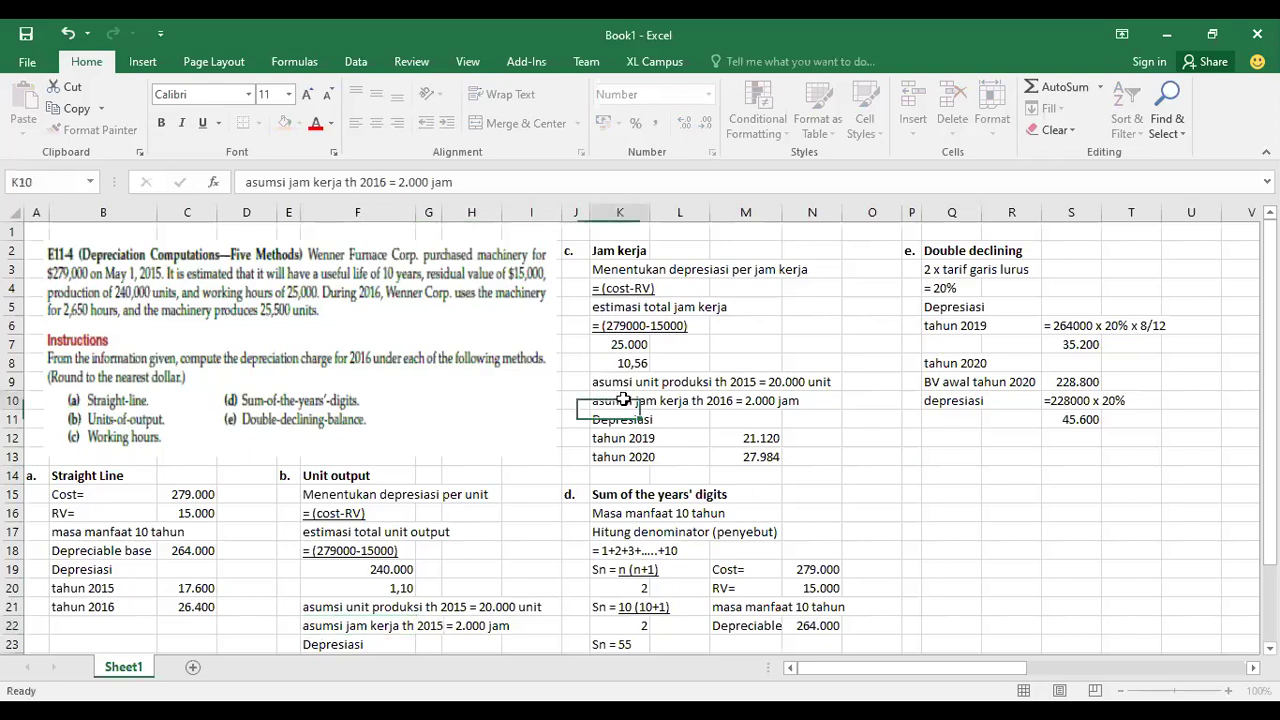
click(735, 400)
key(BackSpace)
text(5)
click(849, 455)
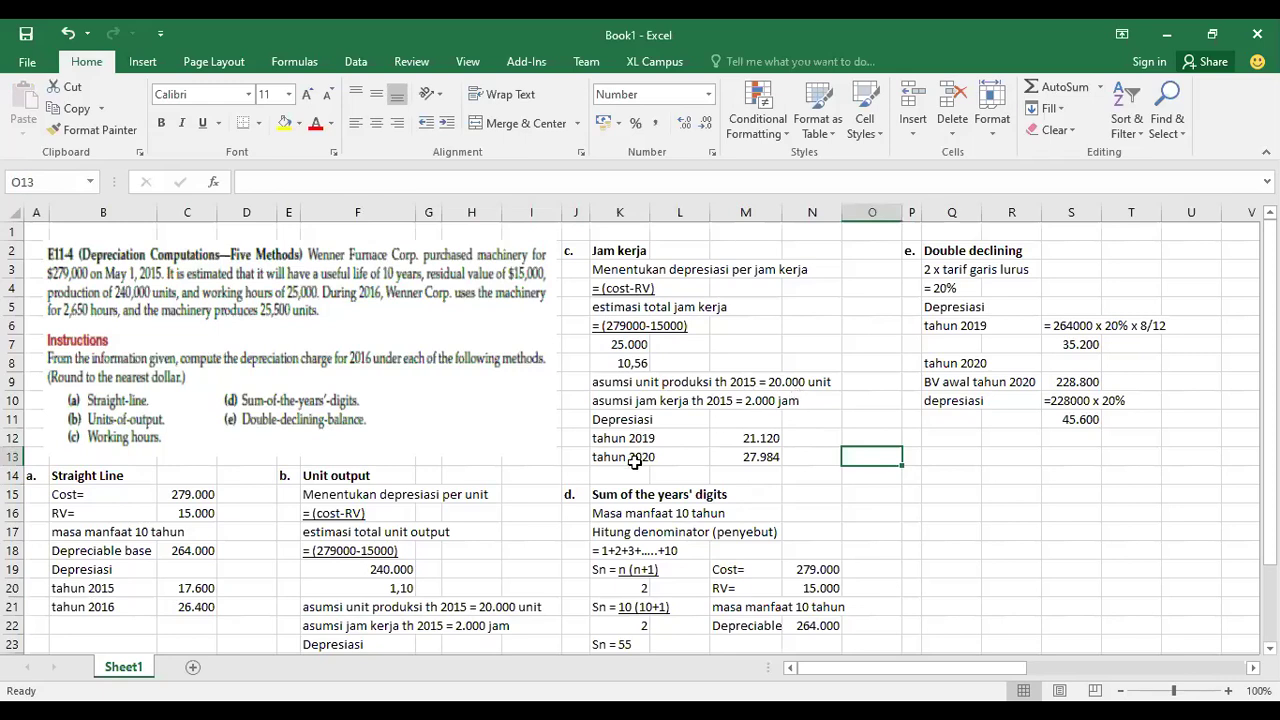
Change the first depreciation year label in the Jam kerja section to "tahun 2015".
double_click(655, 438)
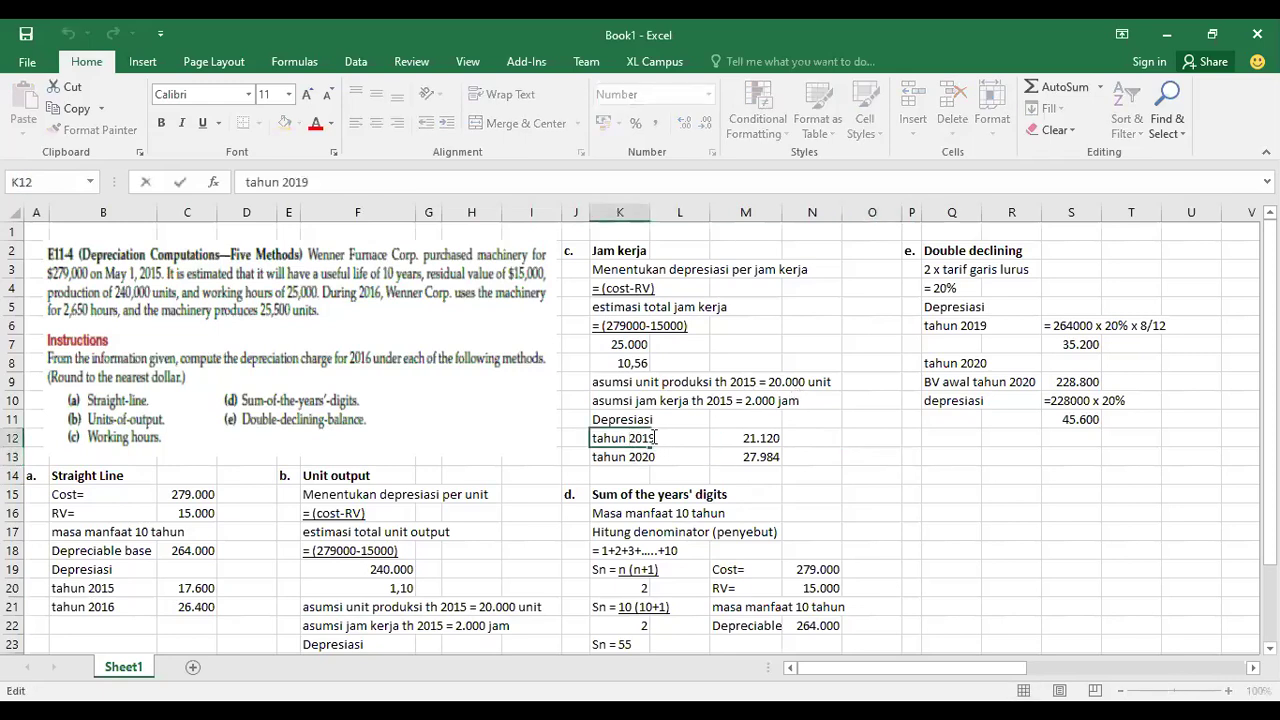
key(BackSpace)
text(5)
click(749, 481)
Change the second depreciation year label in the Jam kerja section to "tahun 2016".
double_click(646, 460)
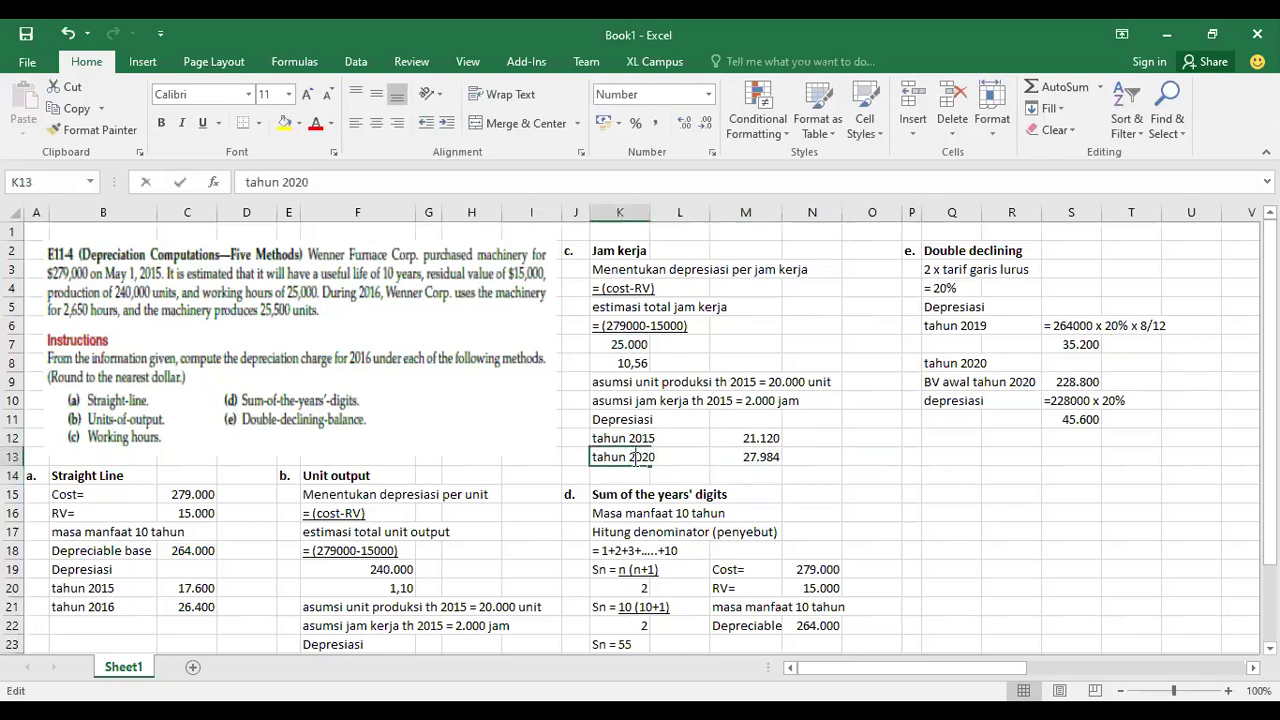
key(BackSpace)
key(BackSpace)
text(15)
key(BackSpace)
text(6)
click(752, 510)
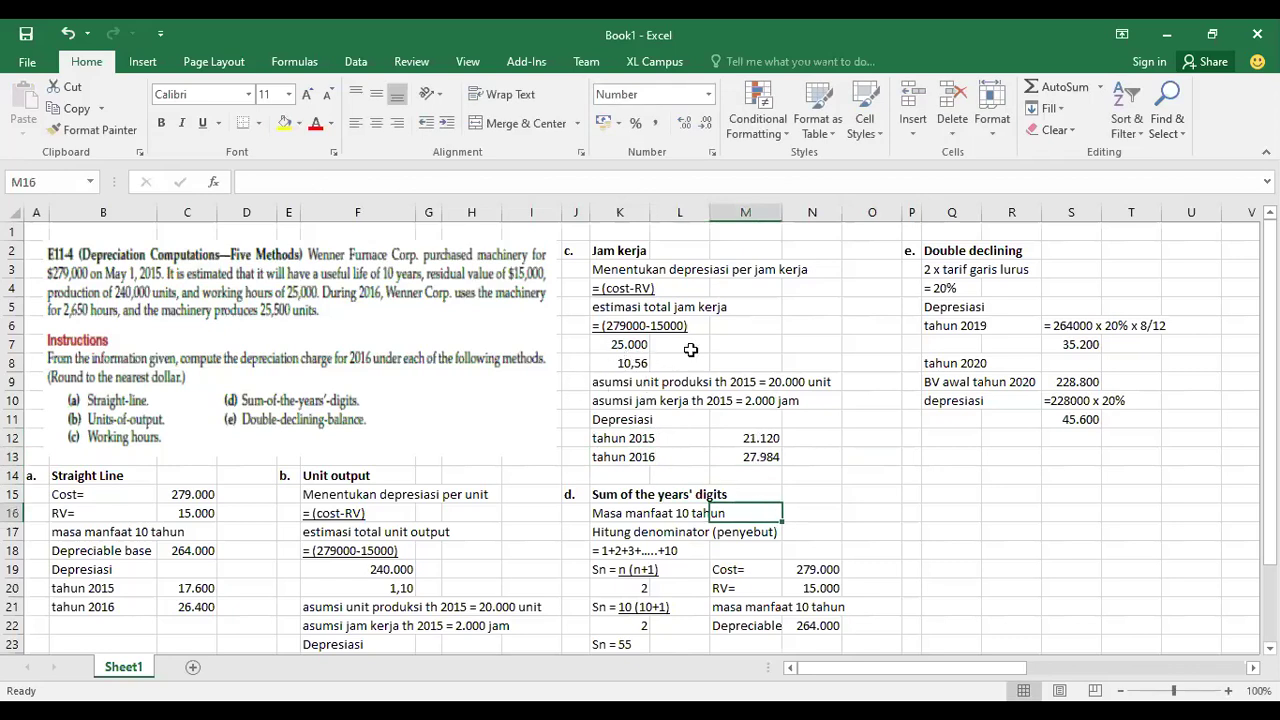
Examine the Jam kerja depreciation formulas and the denominator calculation in the Sum of the years' digits section.
click(771, 437)
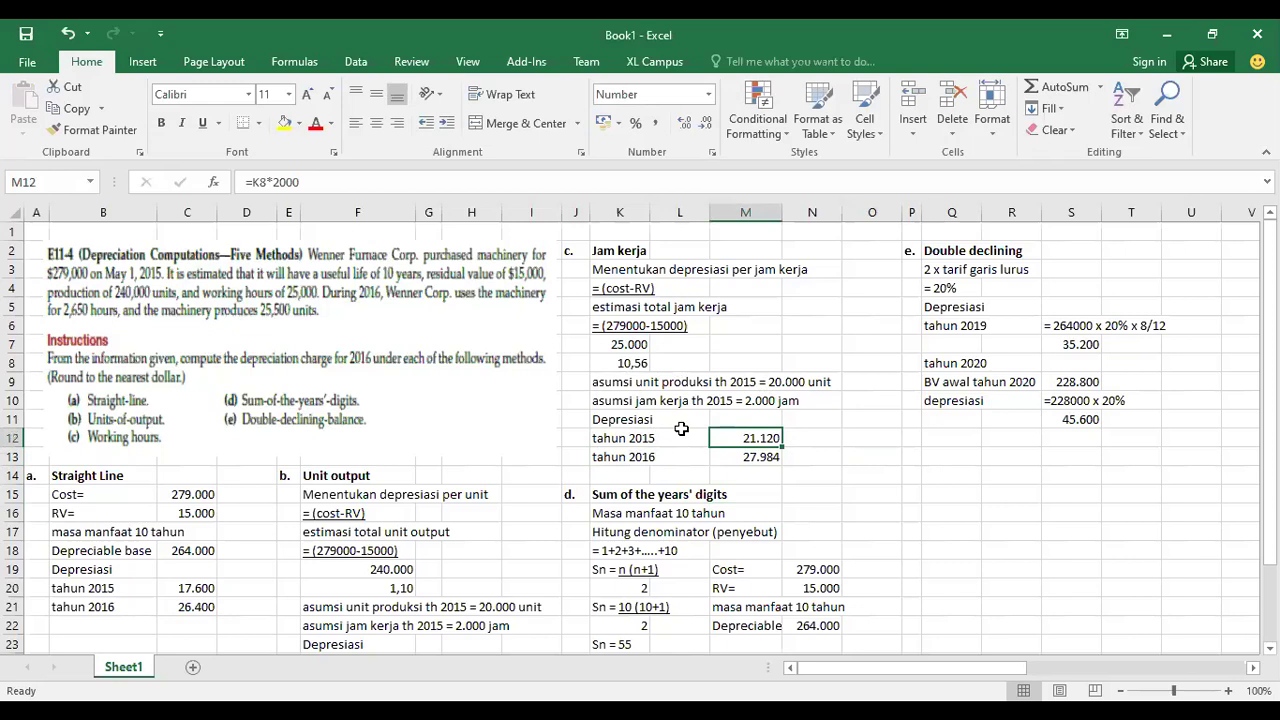
click(746, 459)
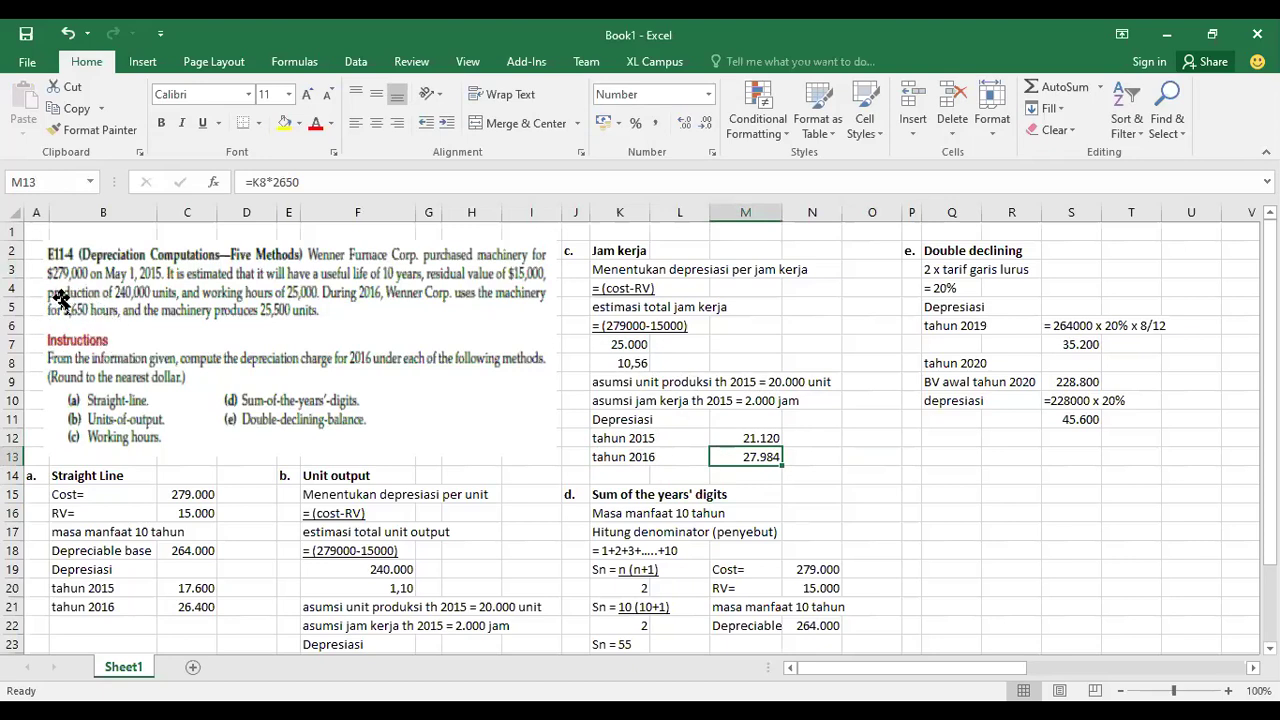
click(878, 533)
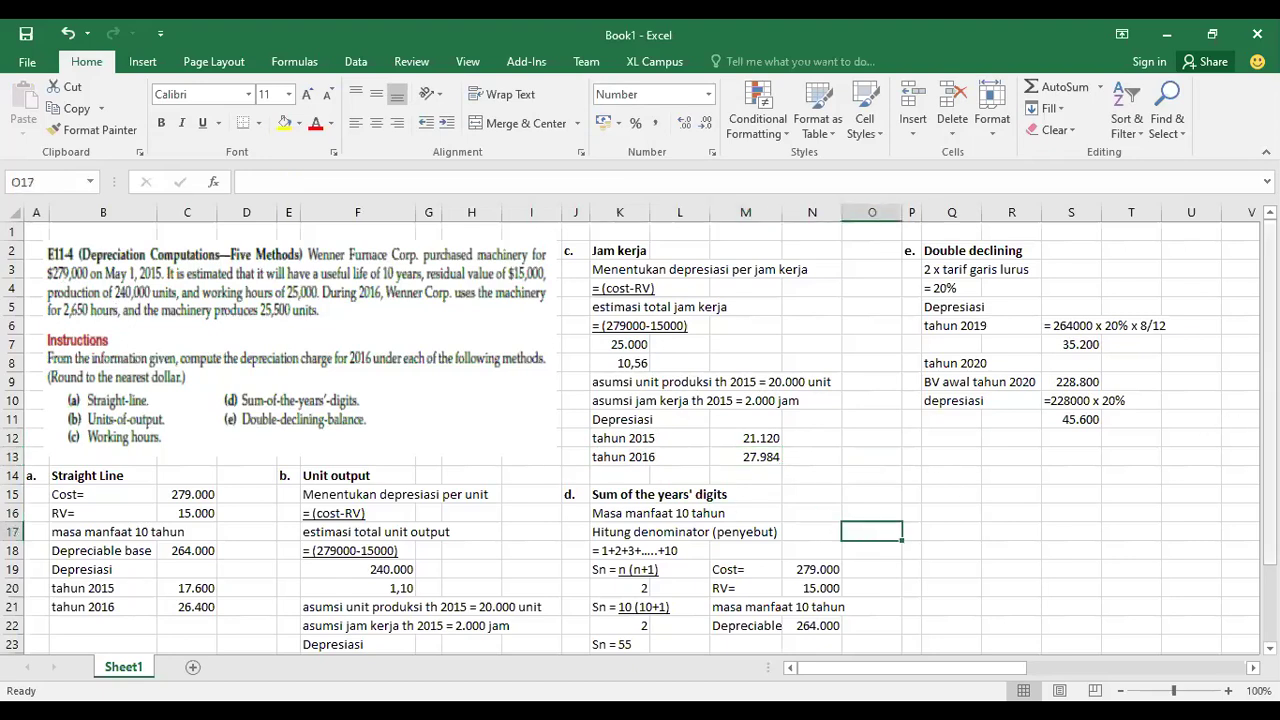
scroll(1269, 440, down, 1)
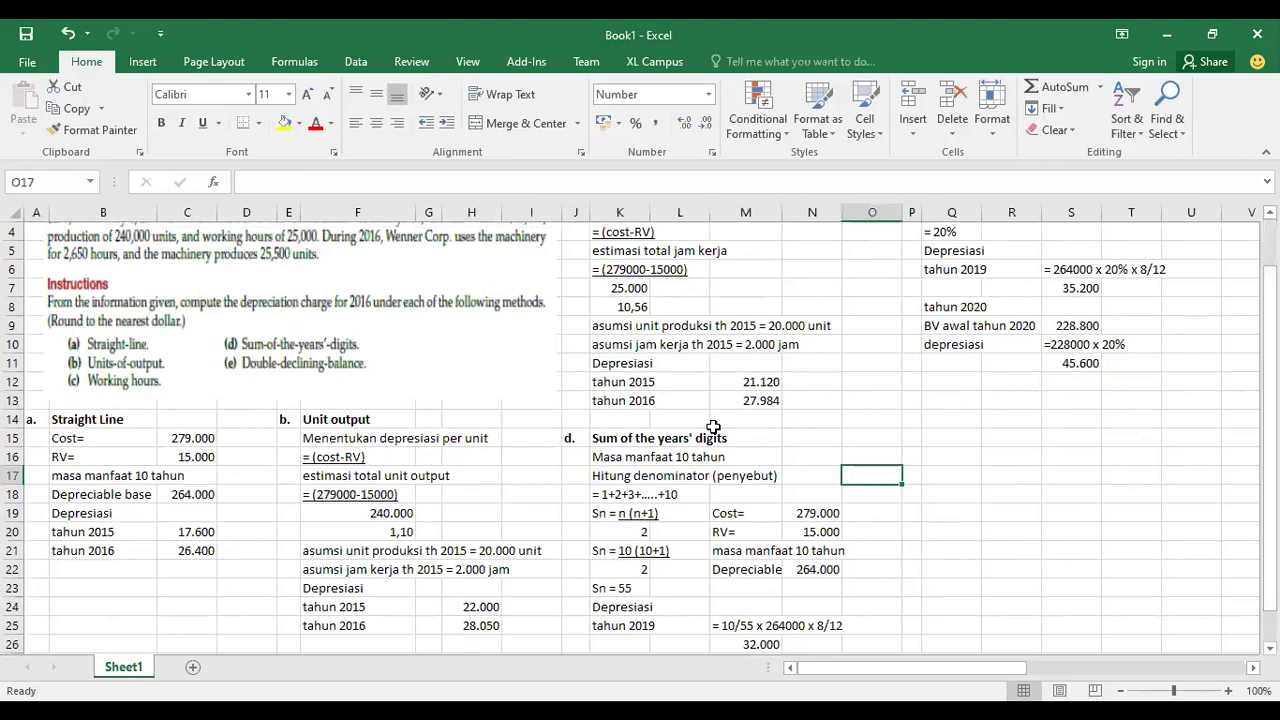
click(610, 443)
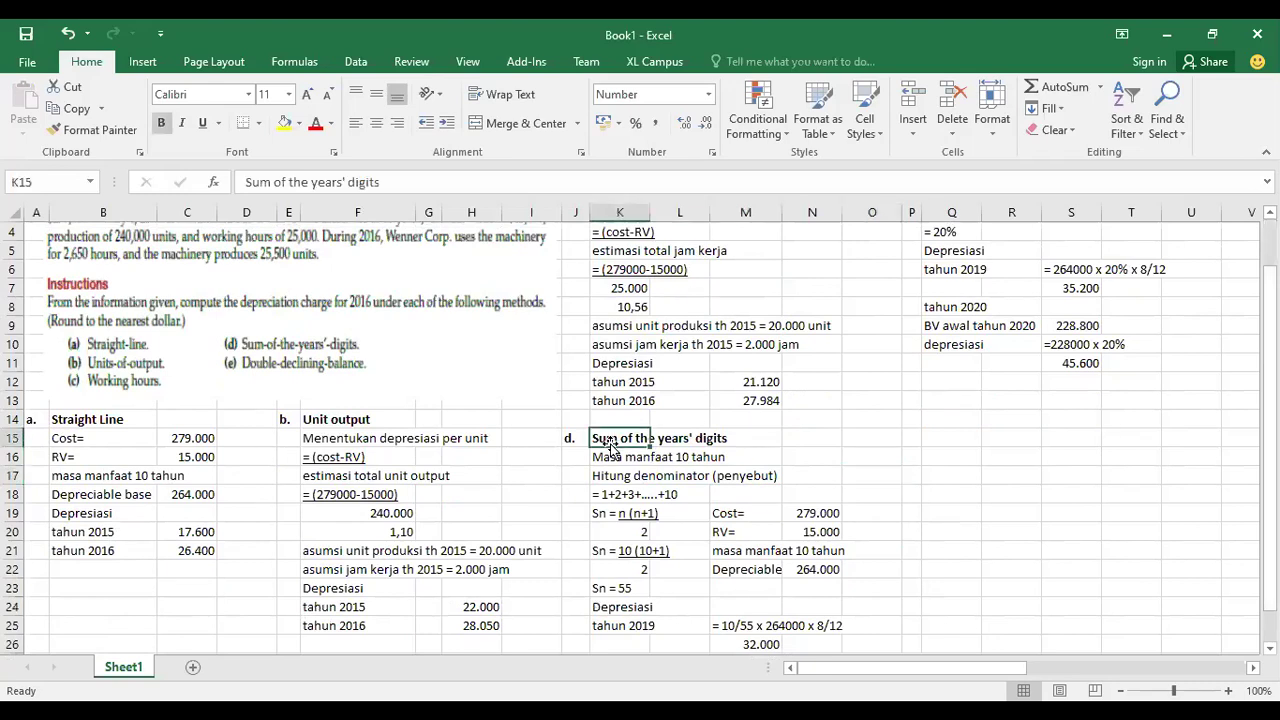
click(714, 437)
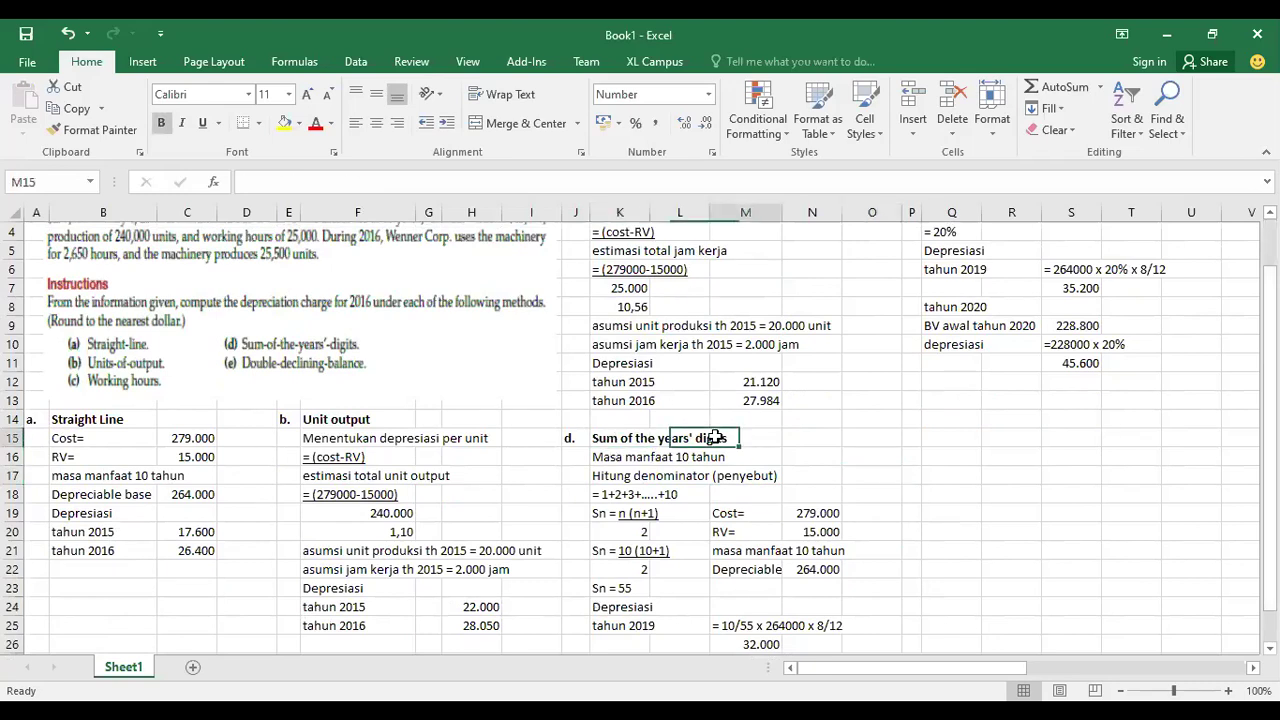
click(597, 440)
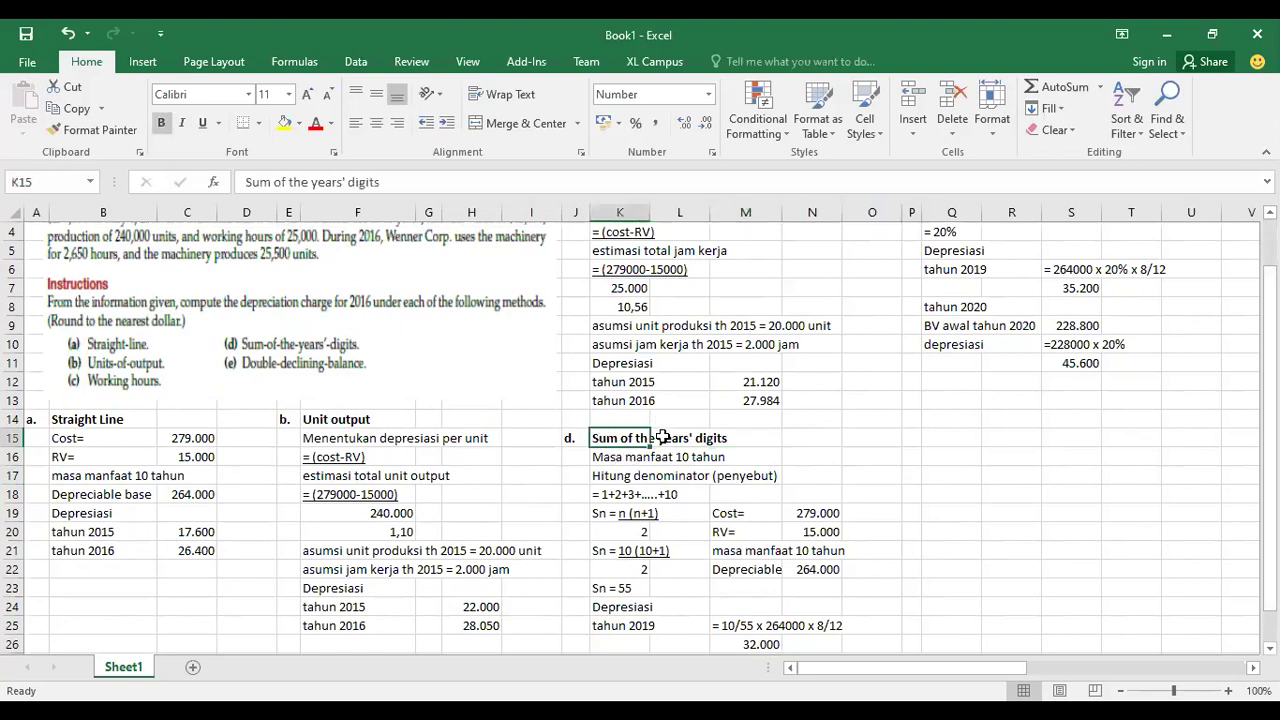
click(640, 474)
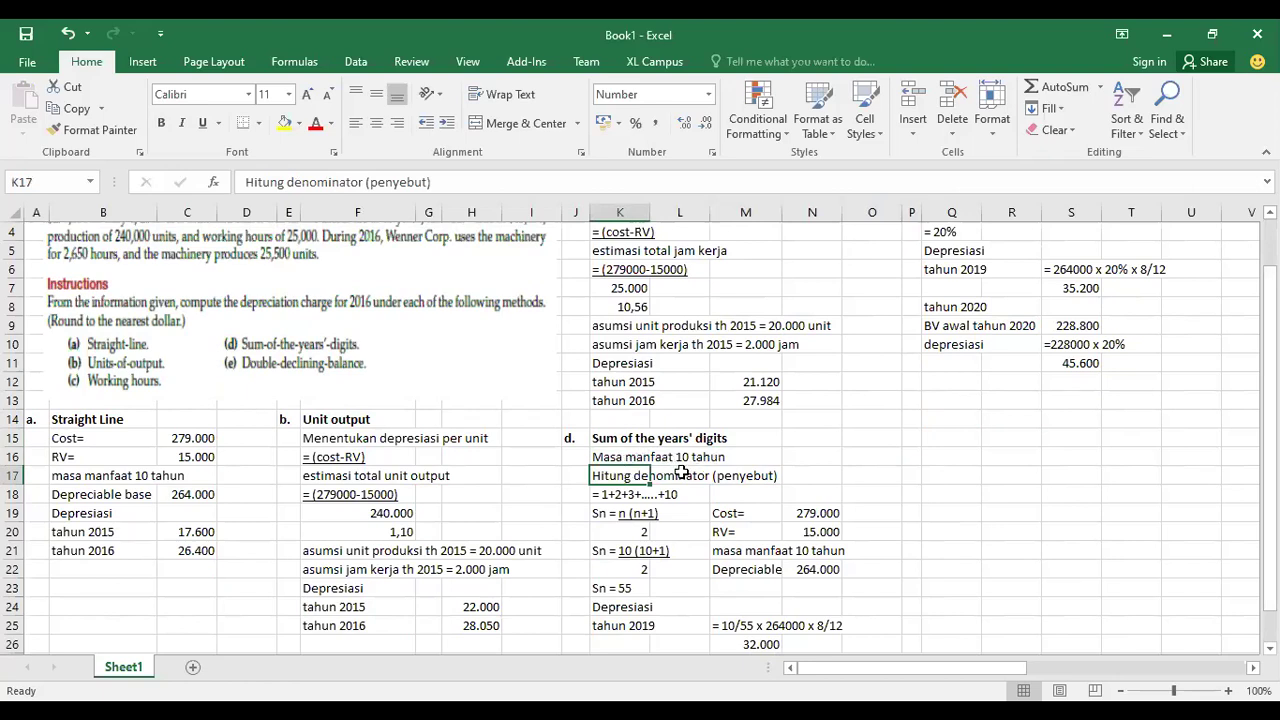
click(610, 494)
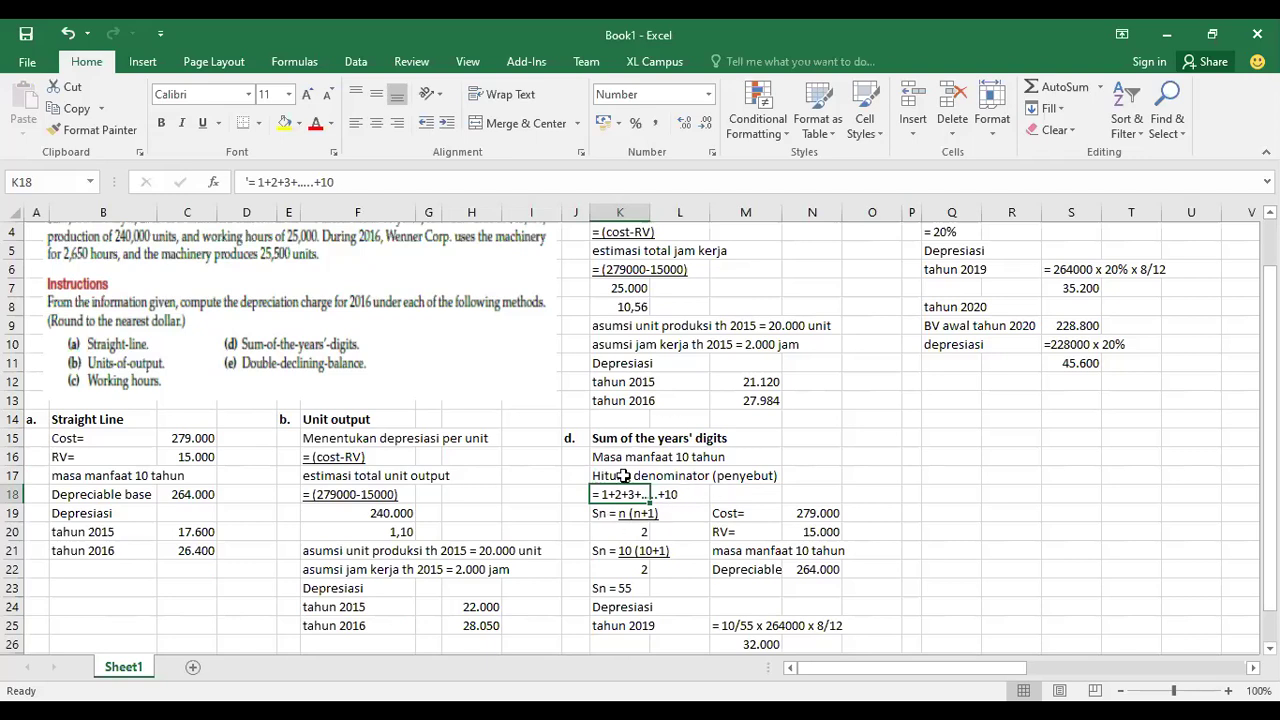
click(645, 591)
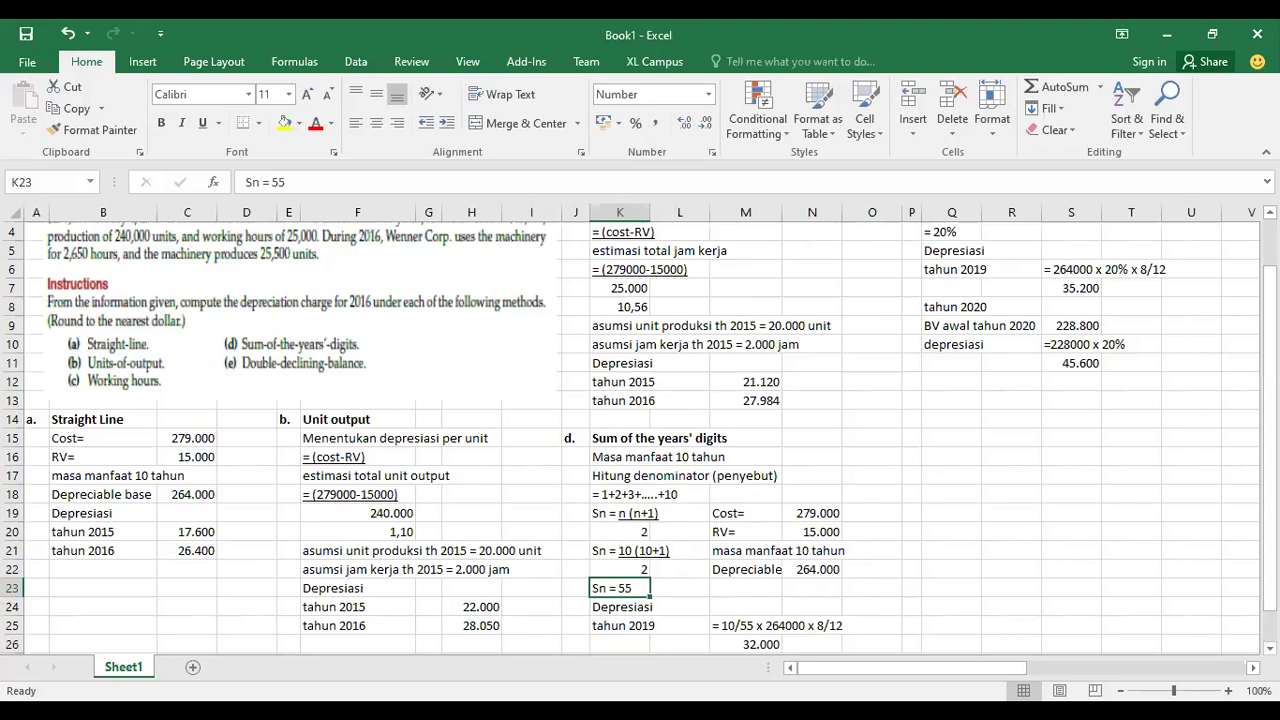
Change the two depreciation year labels in the Sum of the years' digits section to "tahun 2015" and "tahun 2016".
scroll(836, 528, down, 1)
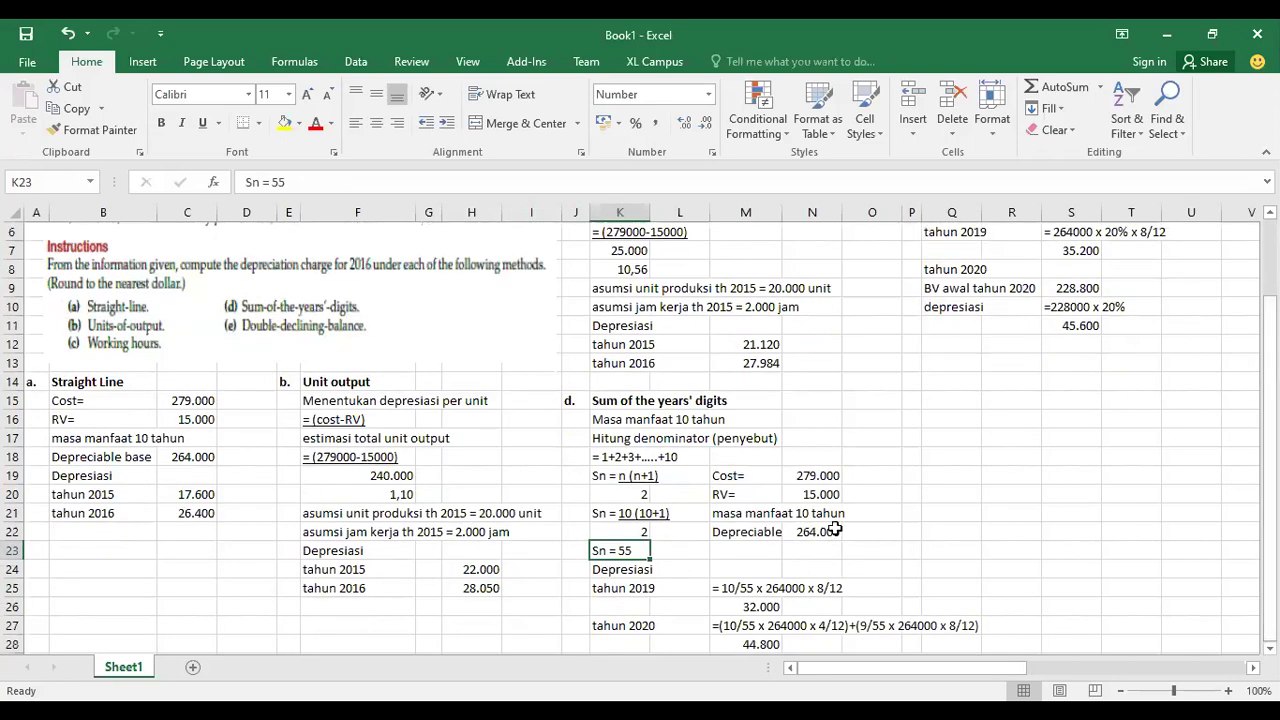
double_click(618, 590)
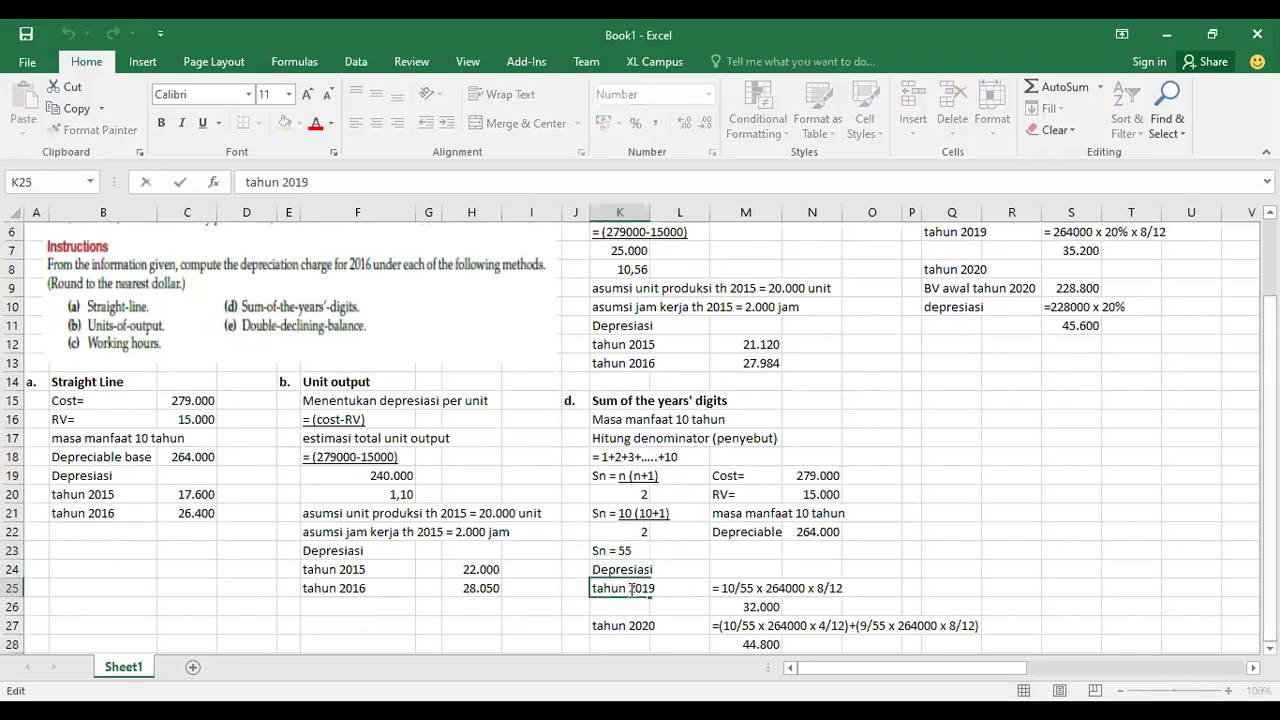
key(Delete)
key(Delete)
text(15)
double_click(617, 627)
key(Delete)
key(Delete)
text(16)
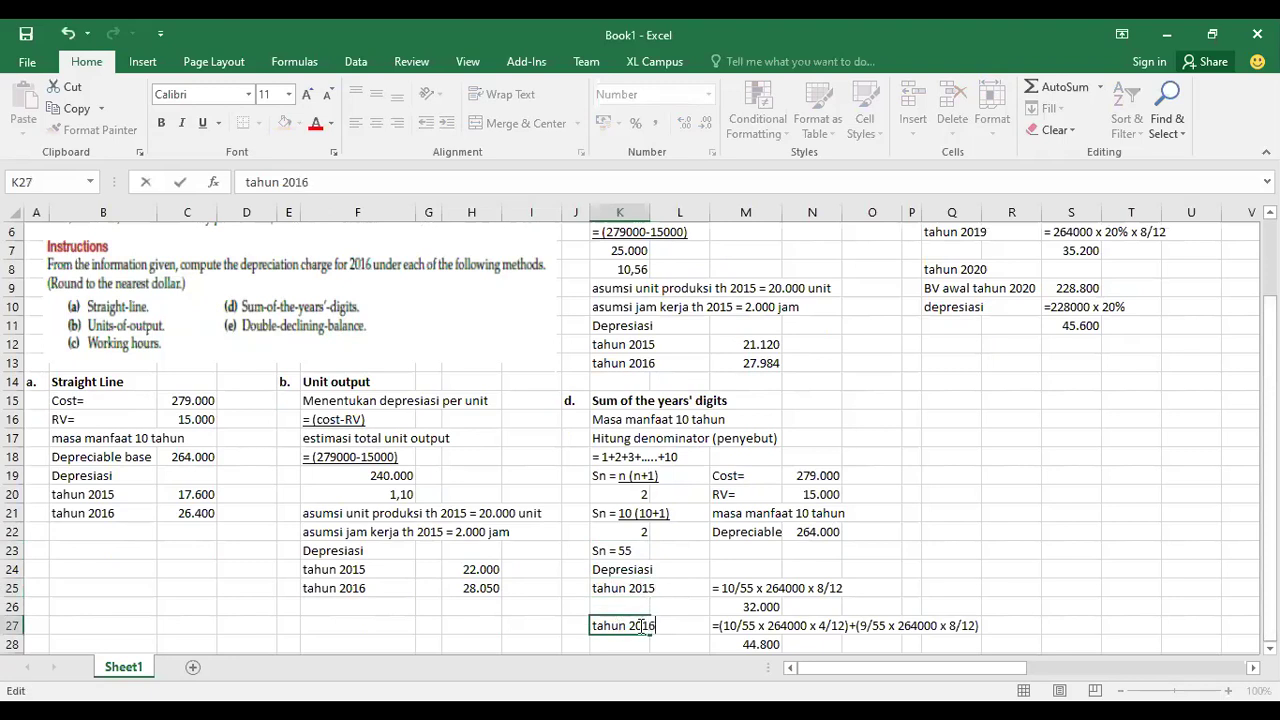
click(963, 582)
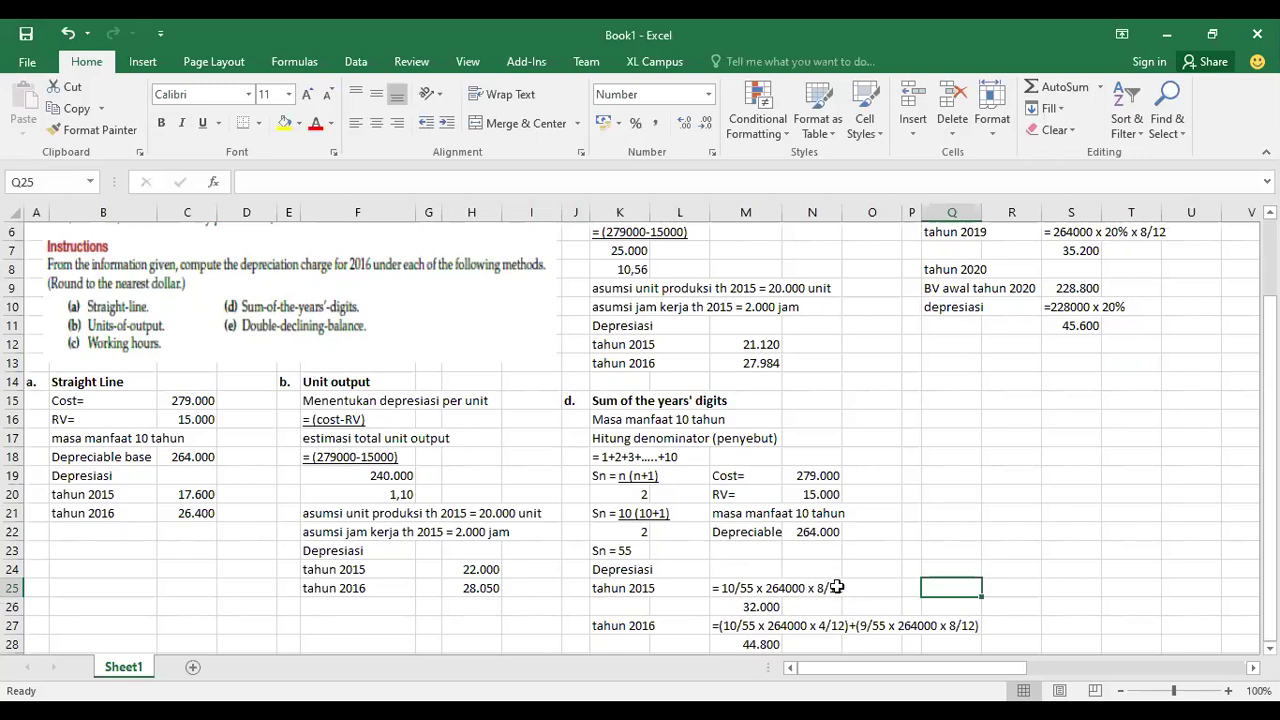
Examine the formulas behind both years' depreciation amounts in the Sum of the years' digits section.
click(770, 606)
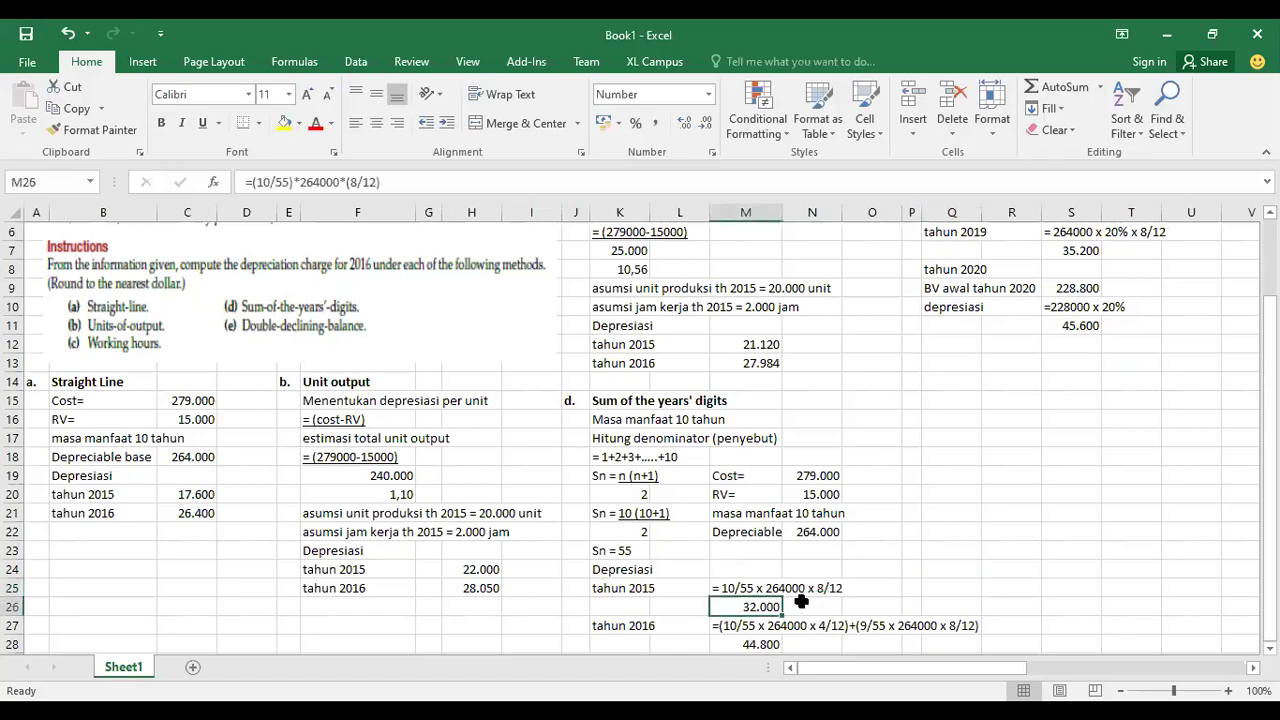
click(628, 630)
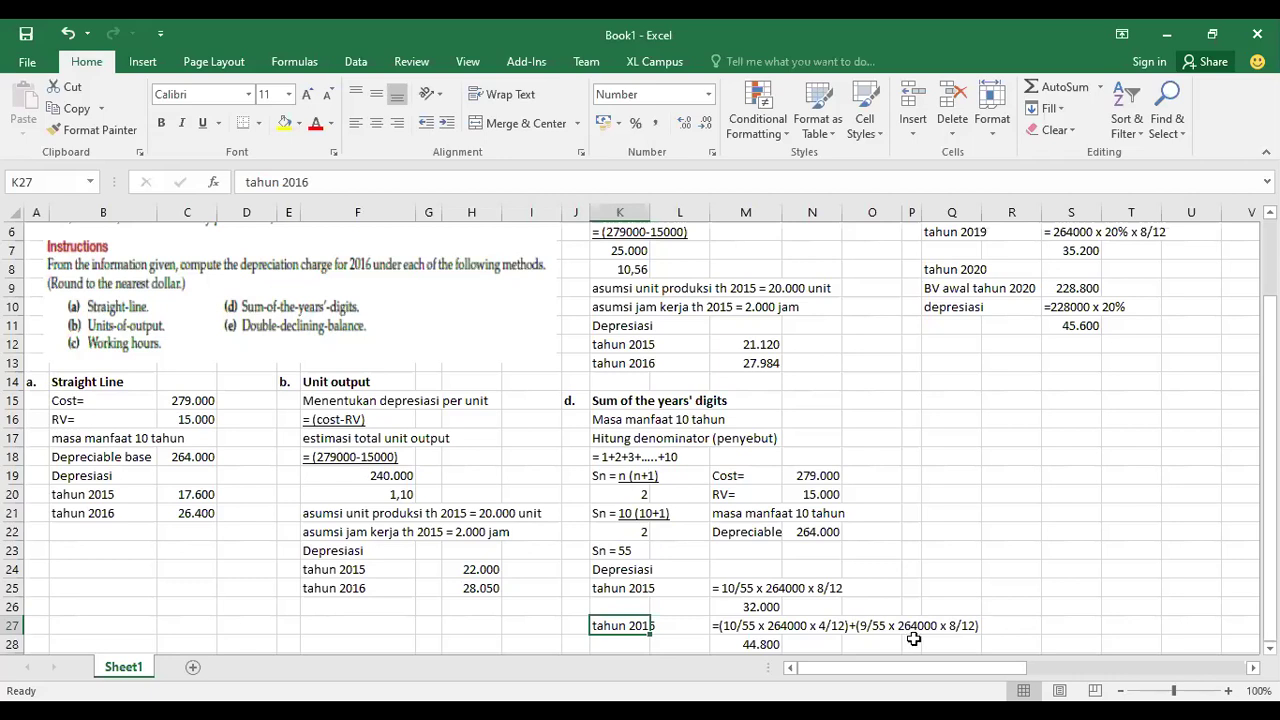
click(762, 645)
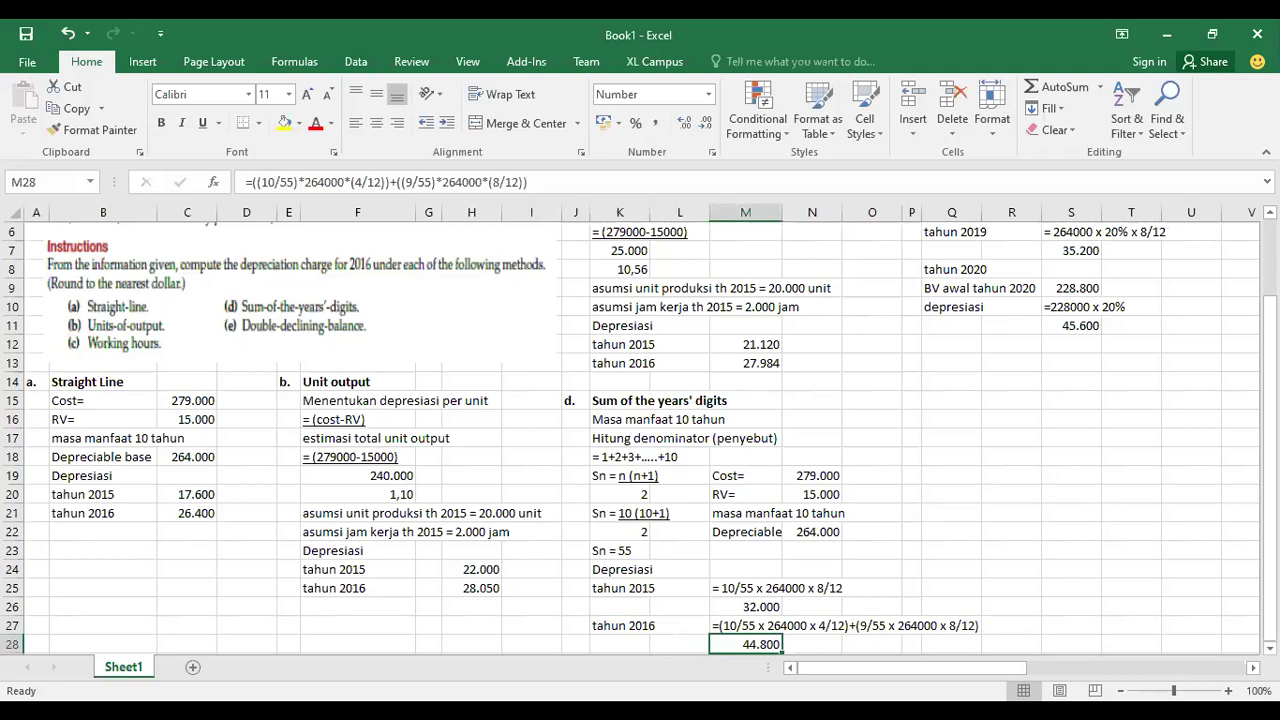
scroll(1018, 386, up, 2)
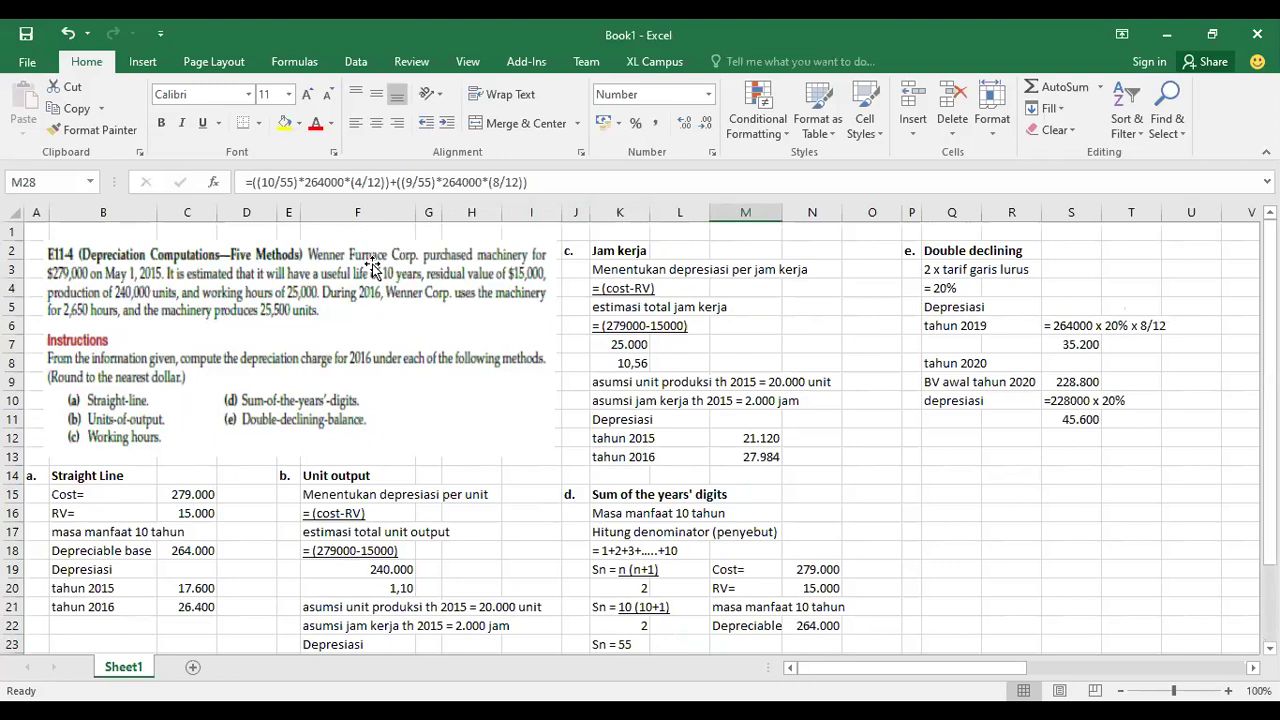
Change the first depreciation year label in the Double declining section to "tahun 2015".
click(958, 282)
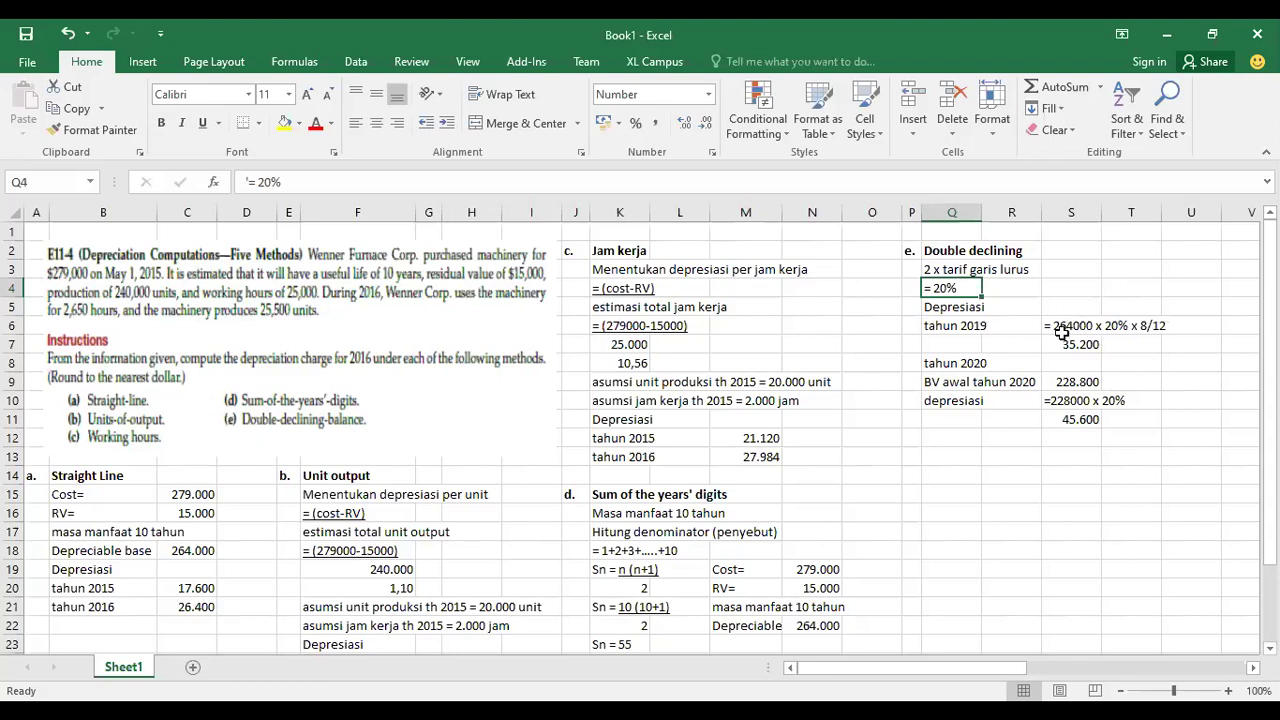
double_click(976, 327)
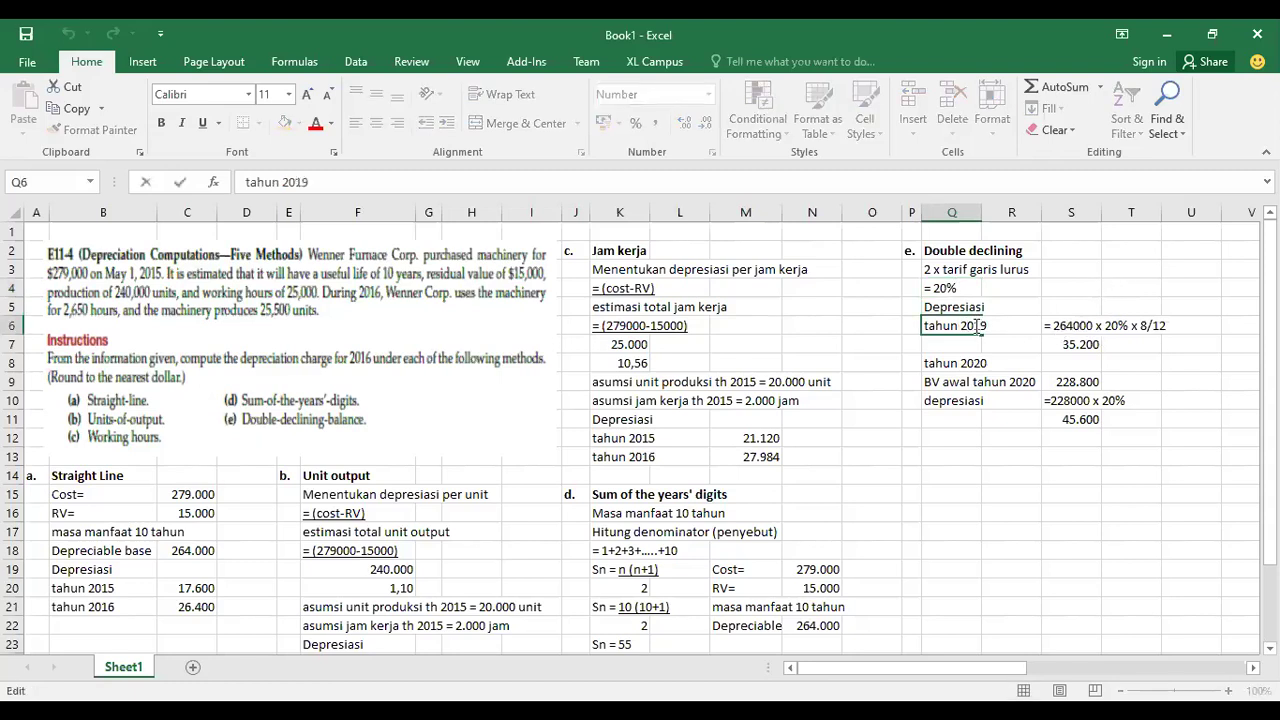
key(Delete)
key(Delete)
text(15)
Correct the written 2015 calculation in S6 of the Double declining section to "= 279000 x 20% x 8/12".
click(1073, 327)
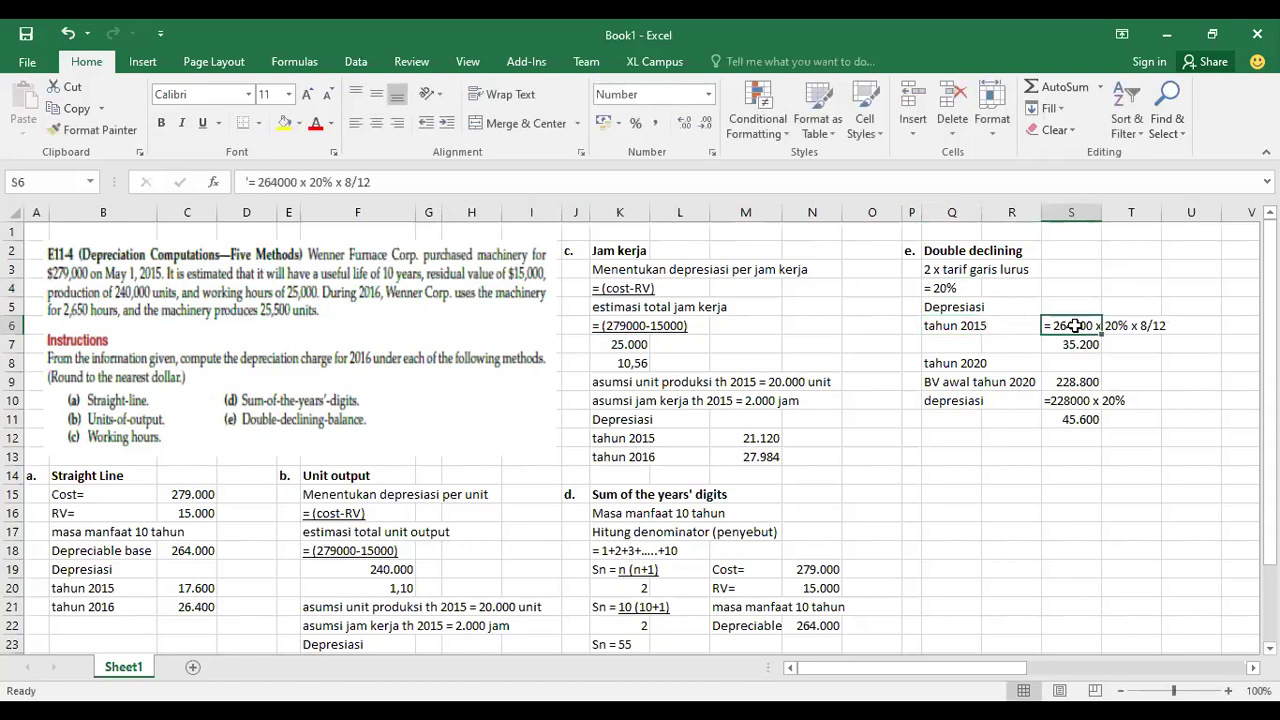
double_click(1073, 326)
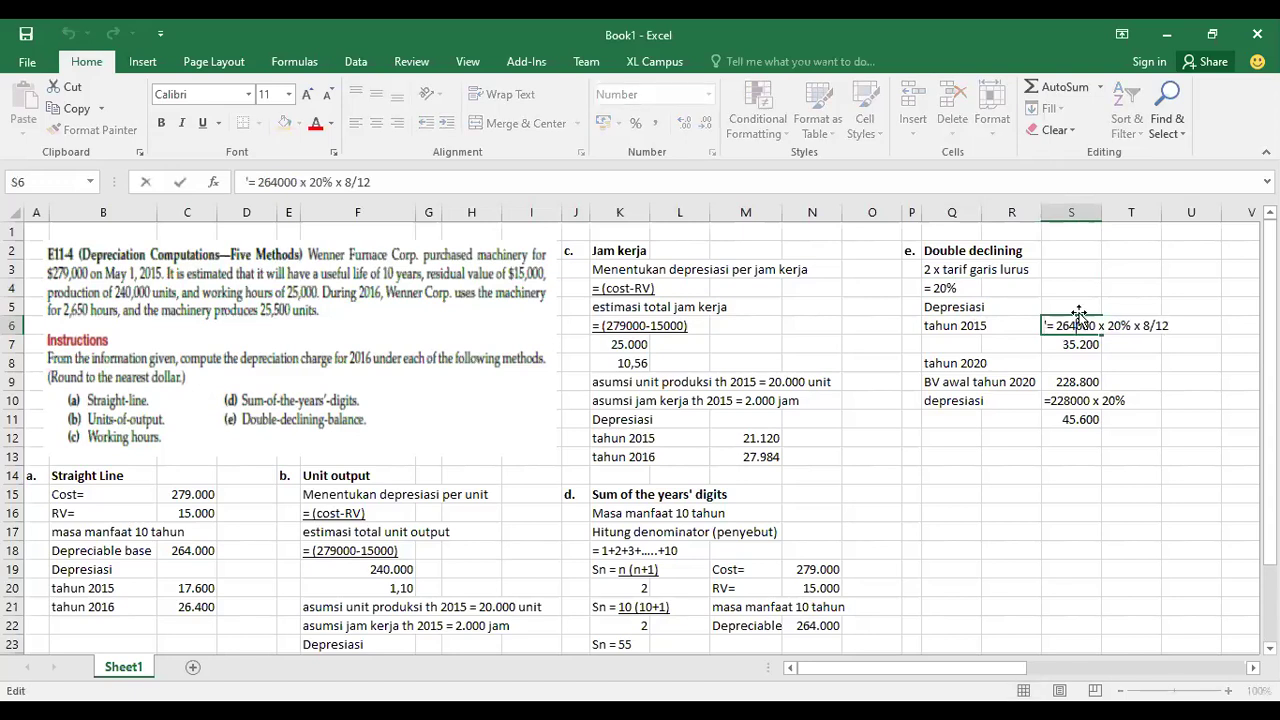
key(BackSpace)
key(BackSpace)
text(79)
Correct the 2015 double-declining depreciation formula in S7 to =279000*20%*8/12.
click(1070, 343)
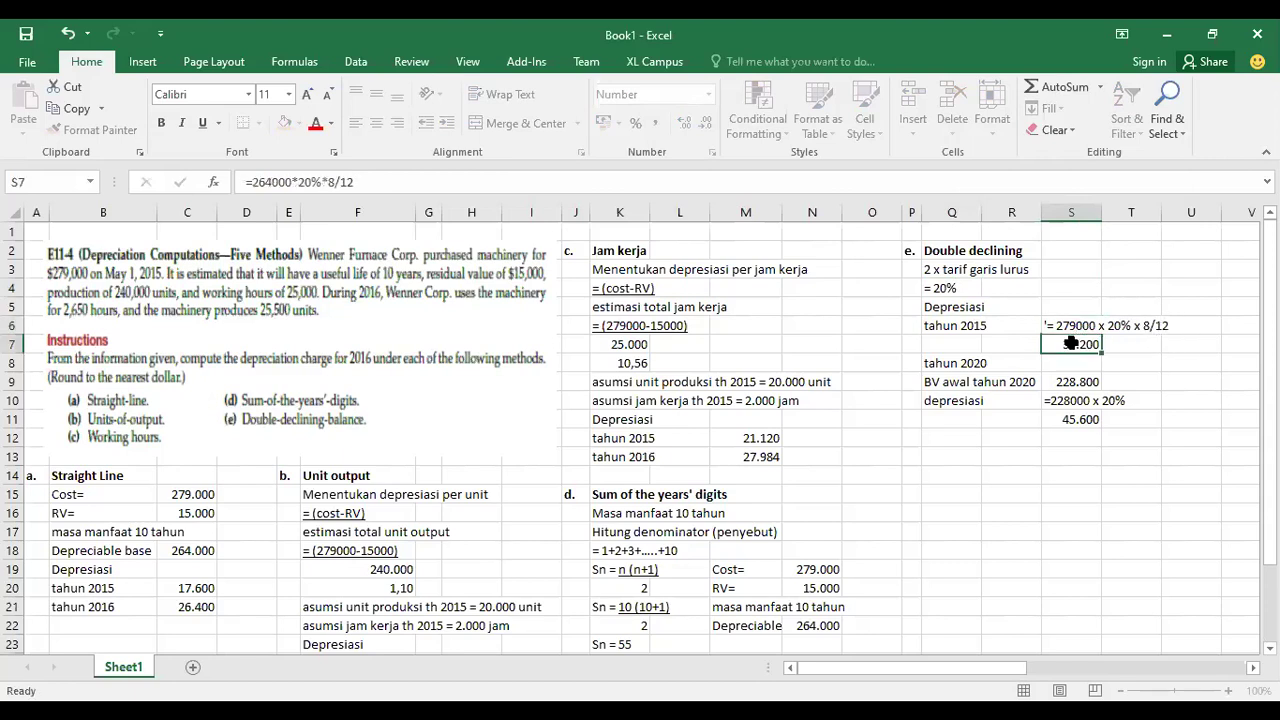
click(275, 185)
key(BackSpace)
key(BackSpace)
text(79)
key(Return)
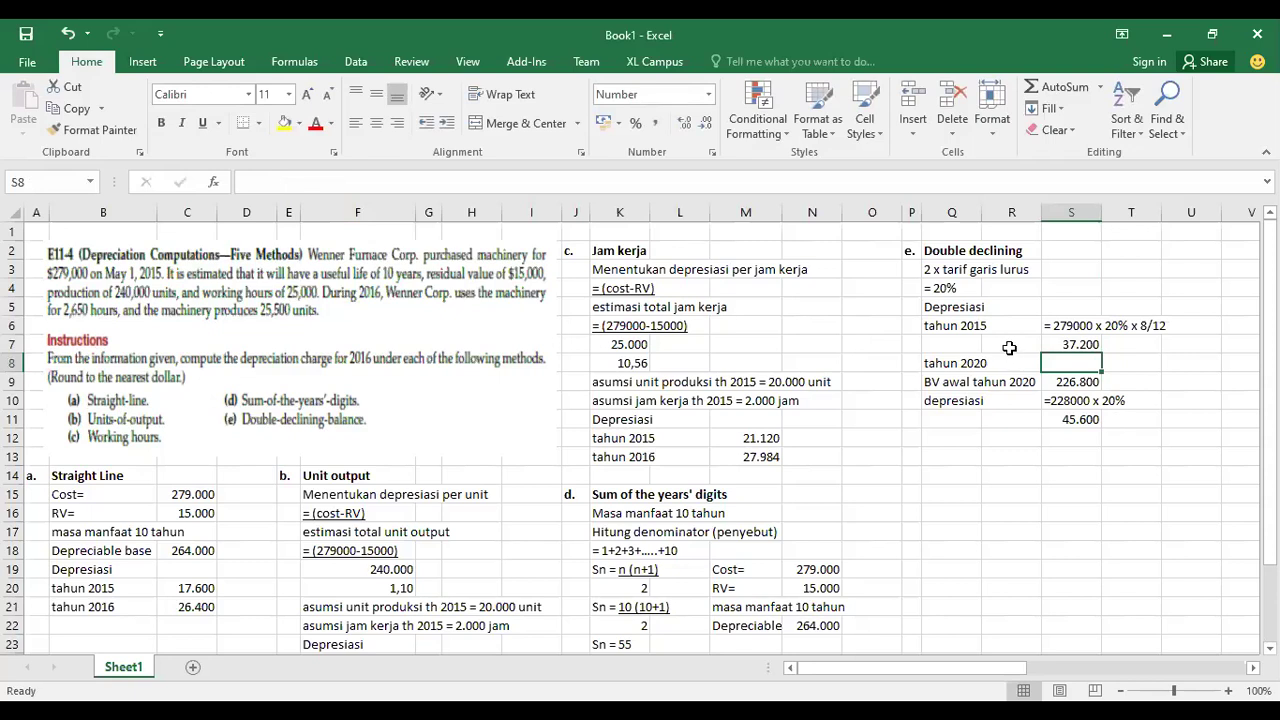
Change the second depreciation year label in the Double declining section to "tahun 2016".
double_click(975, 365)
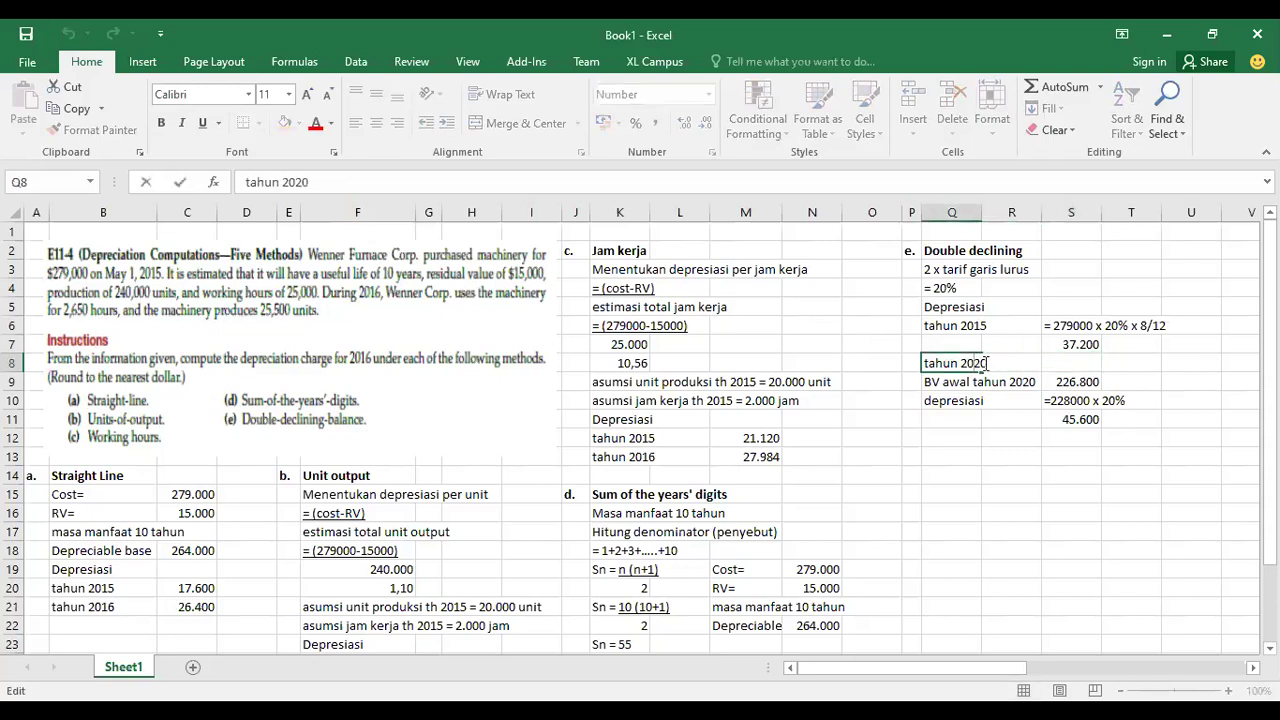
key(BackSpace)
key(BackSpace)
text(16)
click(968, 465)
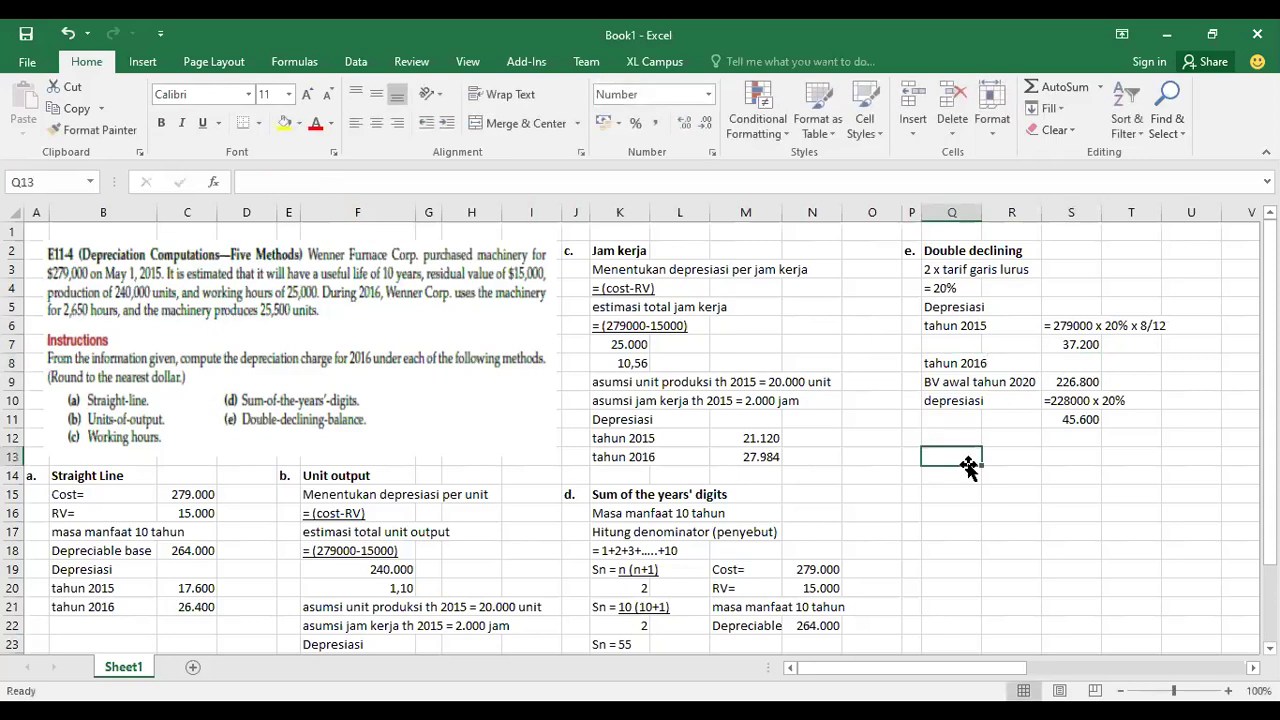
Correct the beginning book value label in the Double declining section to "BV awal tahun 2016".
double_click(962, 386)
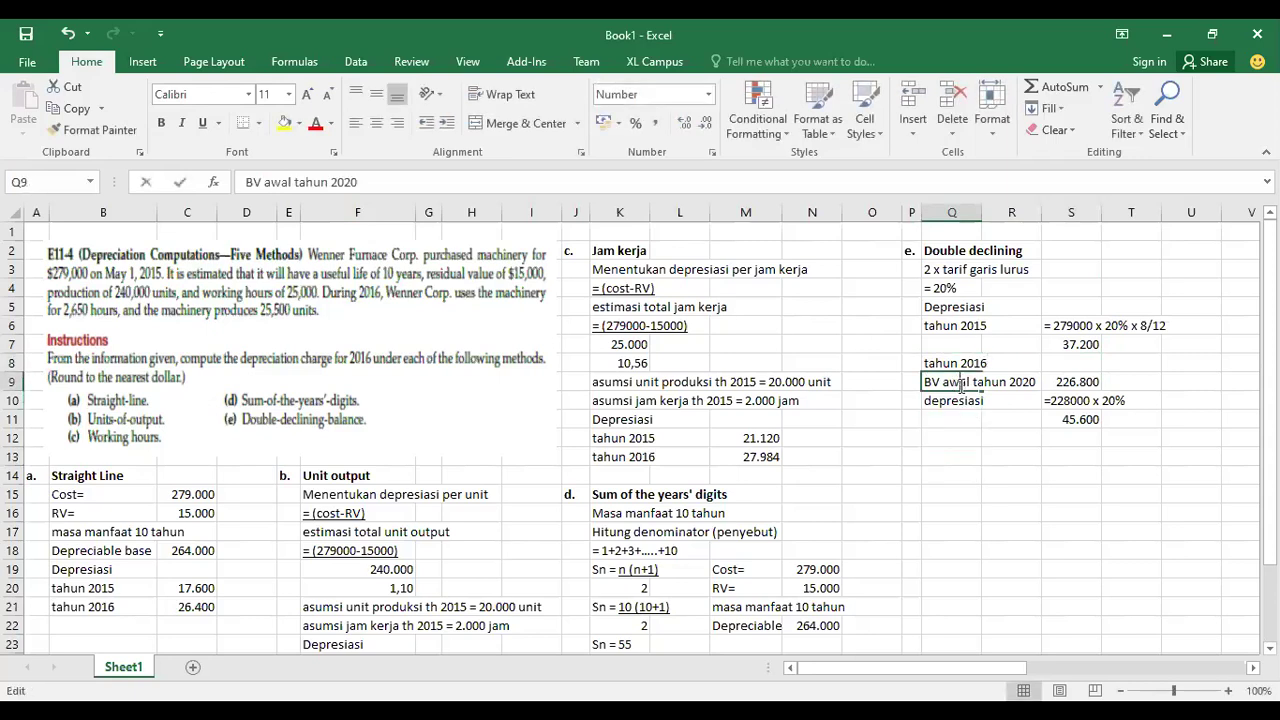
click(386, 183)
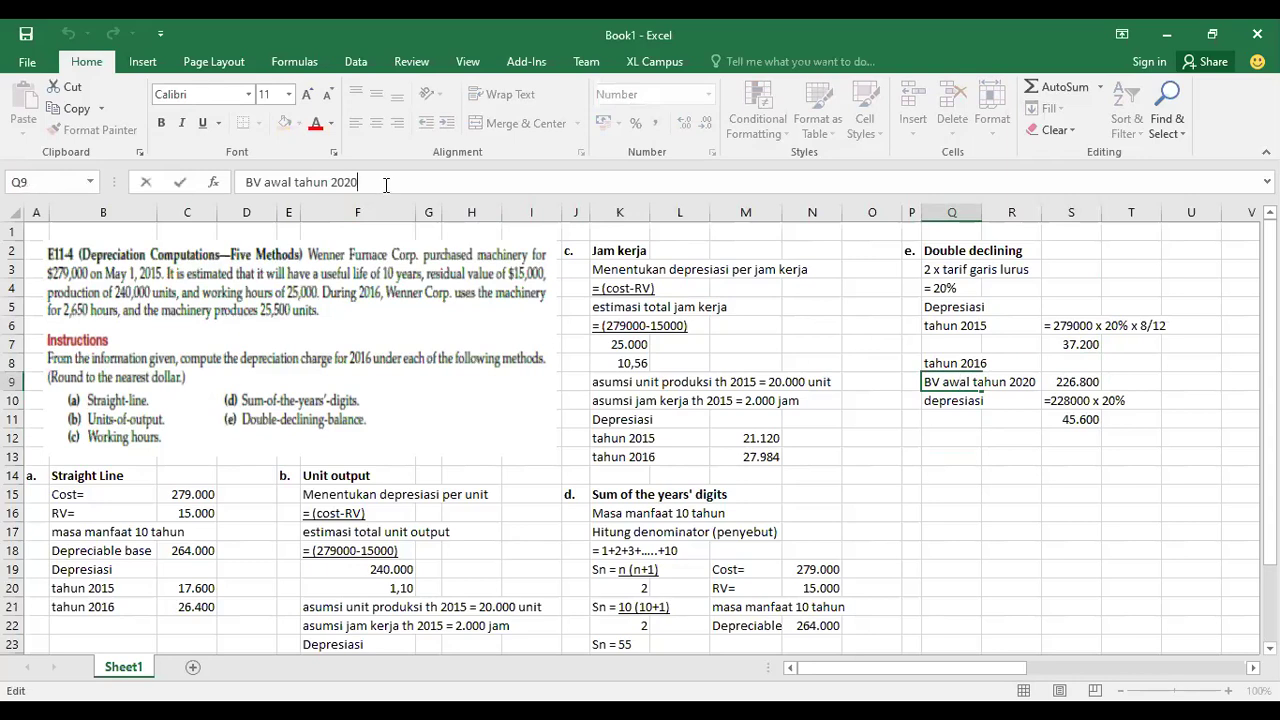
key(BackSpace)
key(BackSpace)
text(16)
click(960, 490)
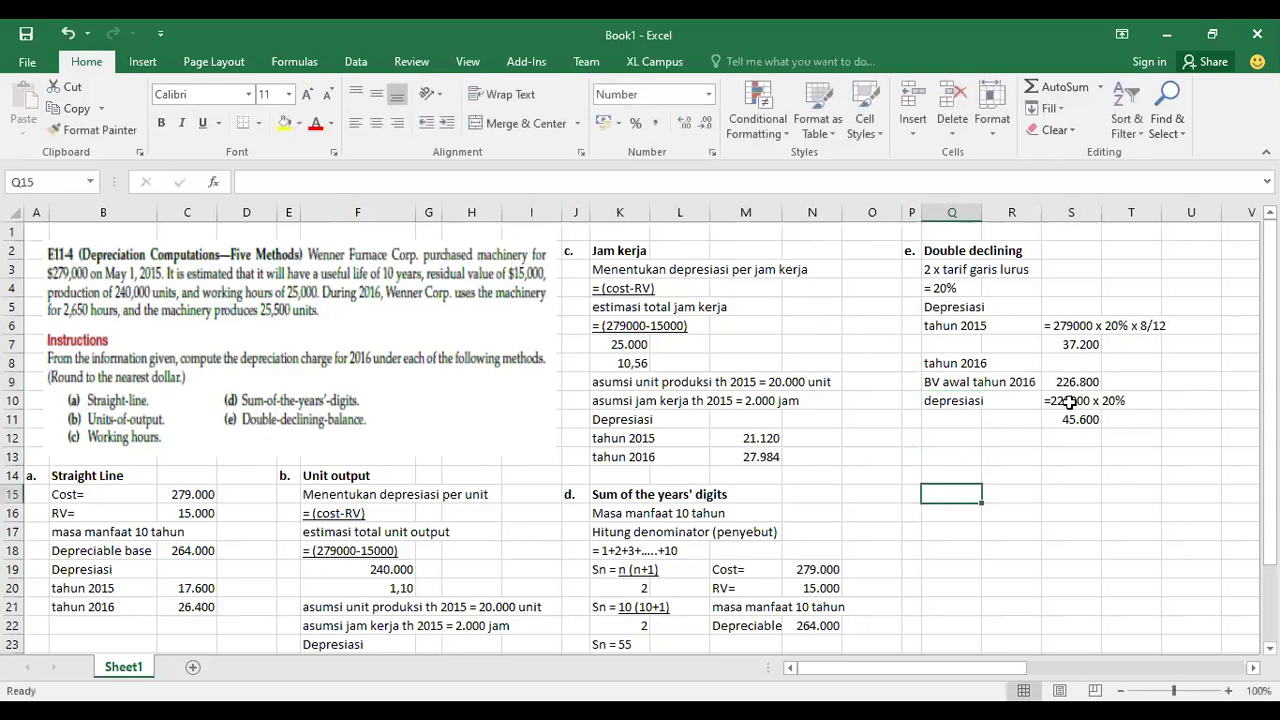
Correct the beginning book value formula in S9 to =279000-S7.
click(1069, 382)
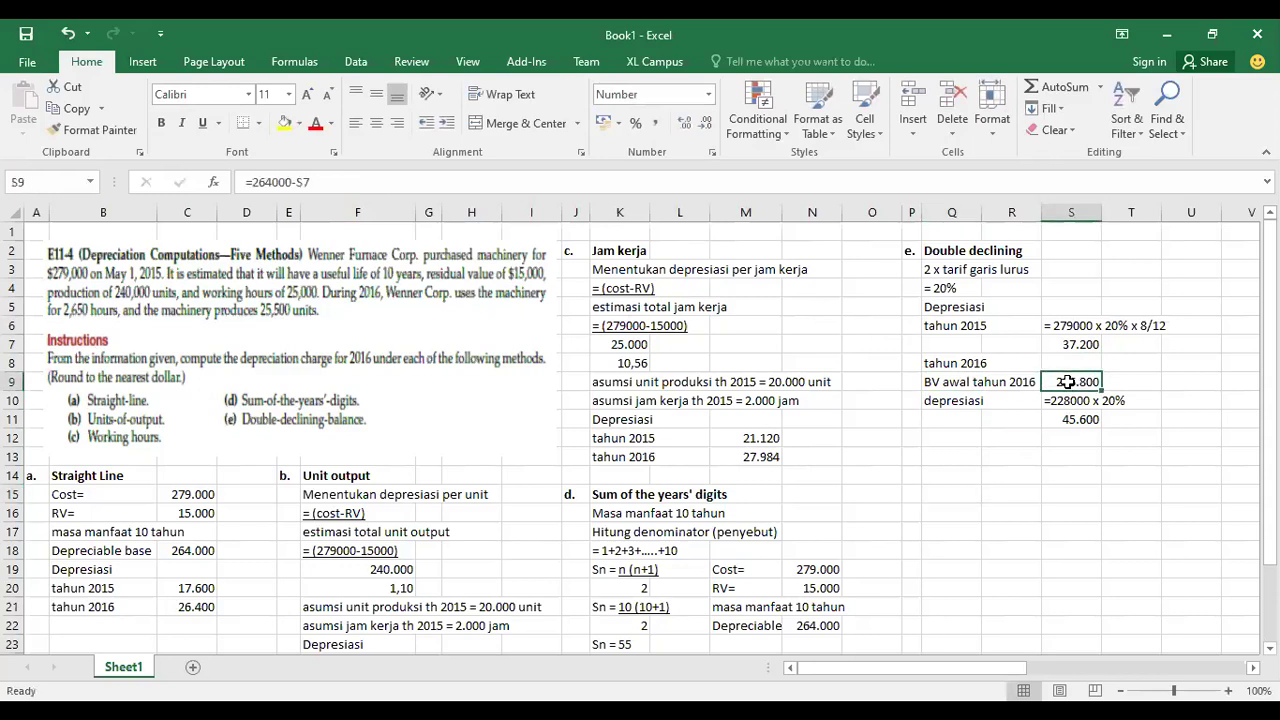
click(272, 181)
key(BackSpace)
key(BackSpace)
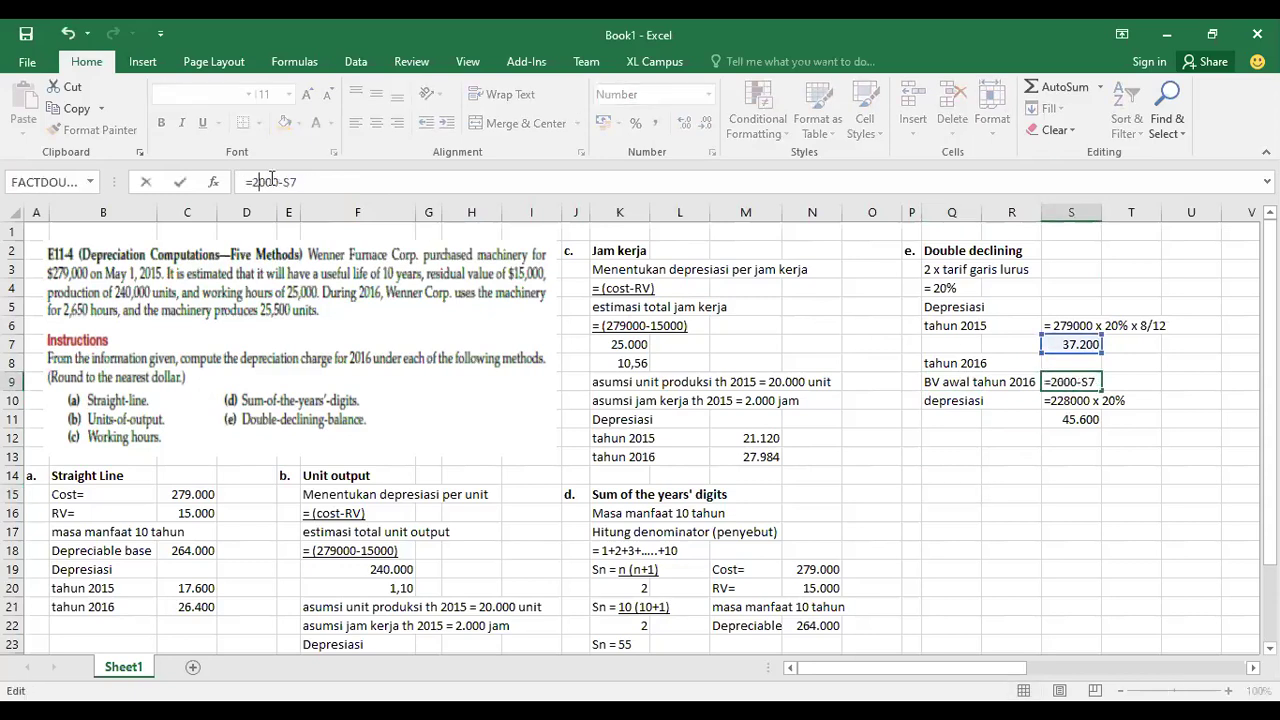
text(79)
key(Return)
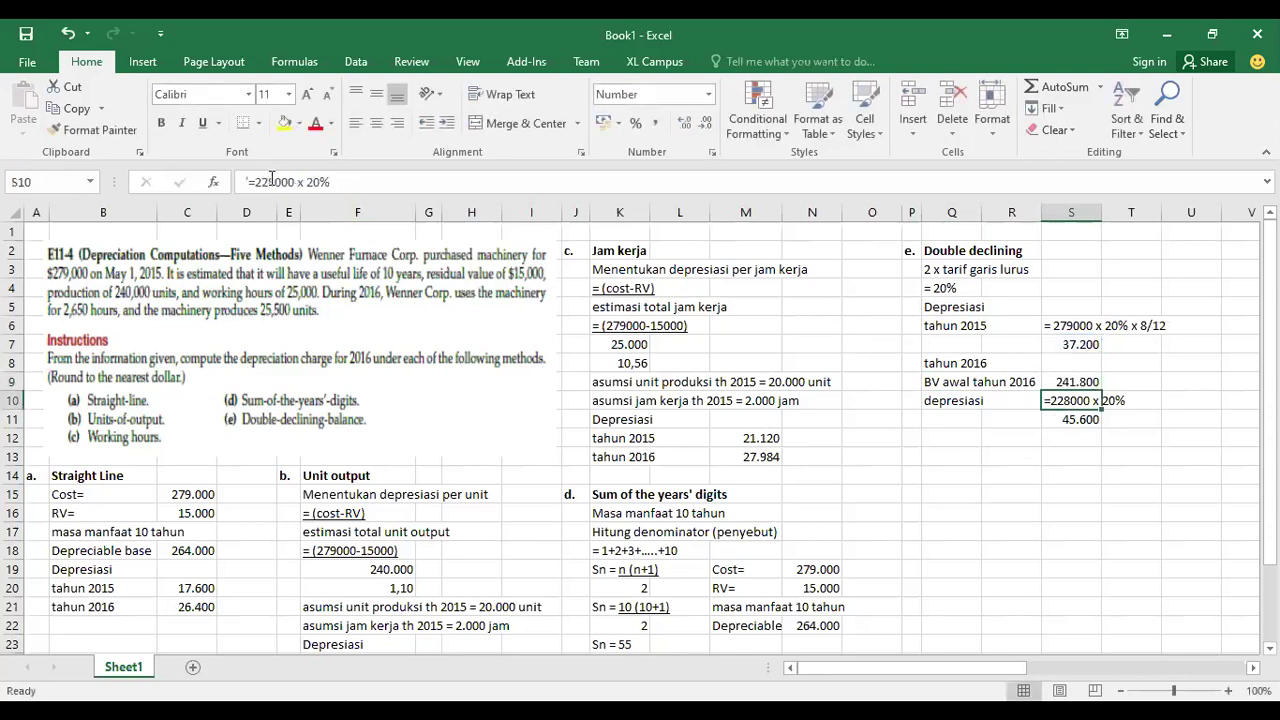
click(1075, 383)
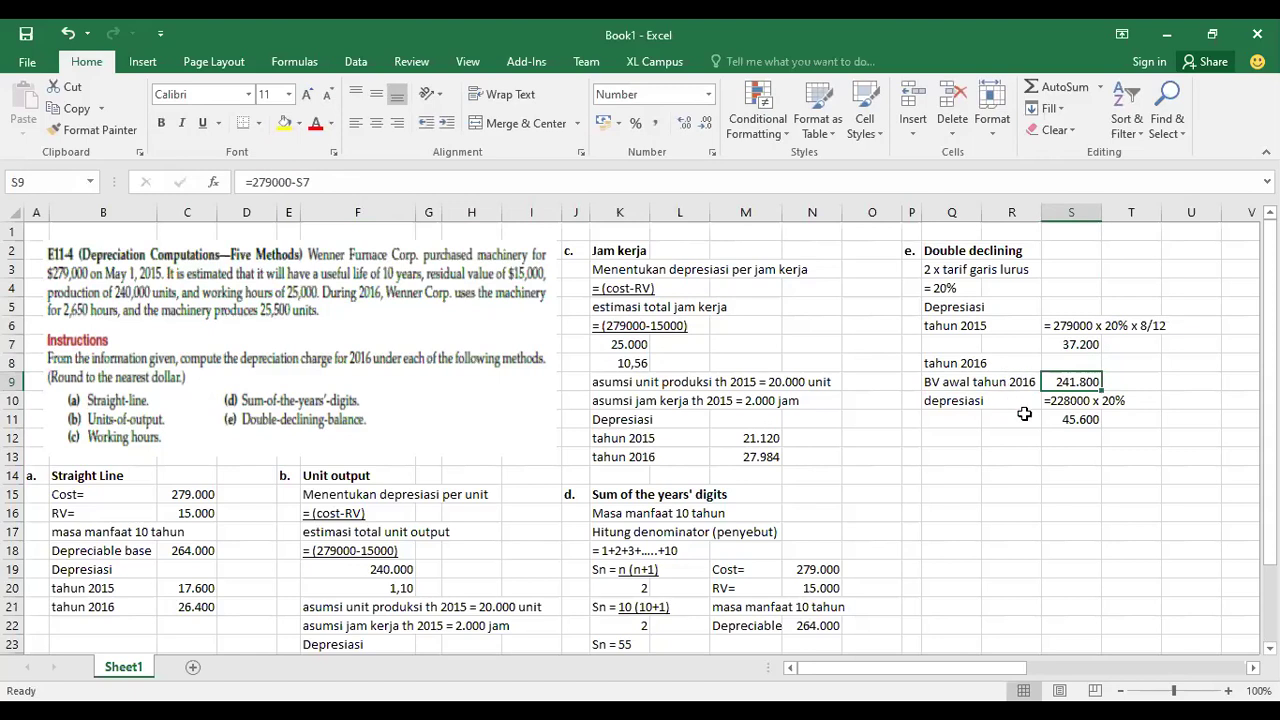
Correct the 2016 depreciation calculation text in S10 of the Double declining section to "=241800 x 20%".
click(1090, 401)
double_click(1073, 400)
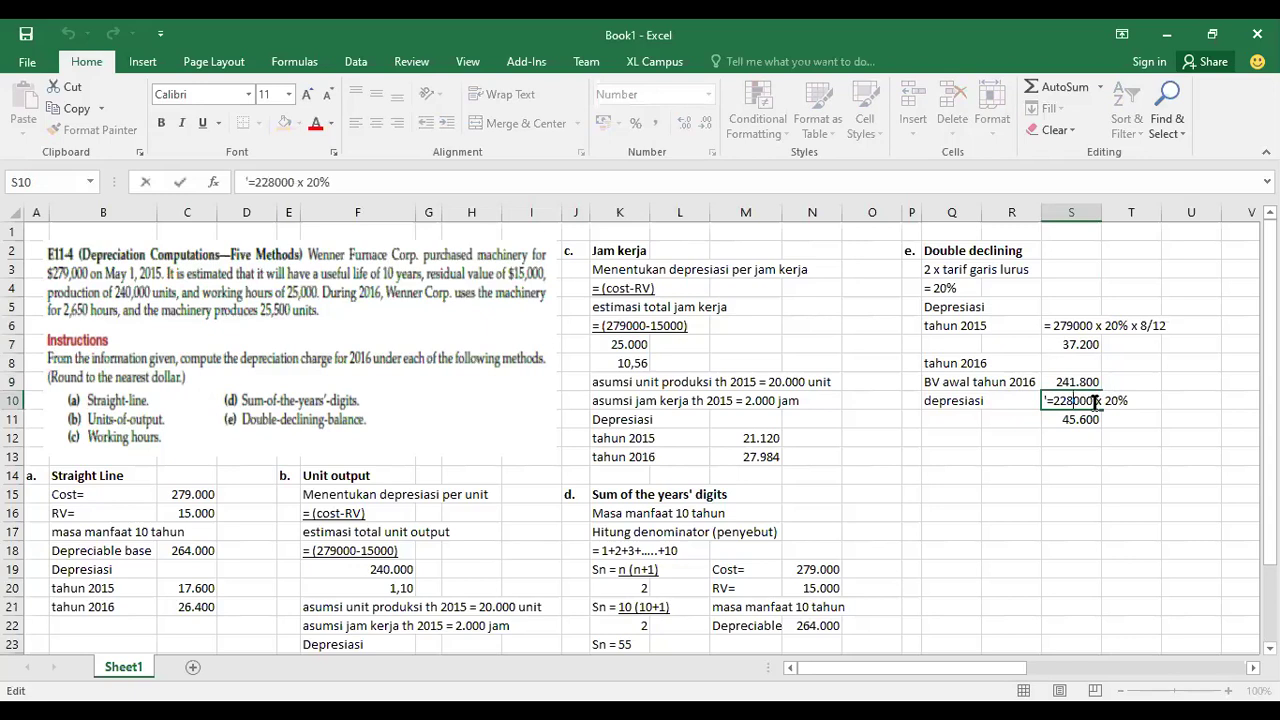
key(BackSpace)
key(BackSpace)
key(Delete)
text(41)
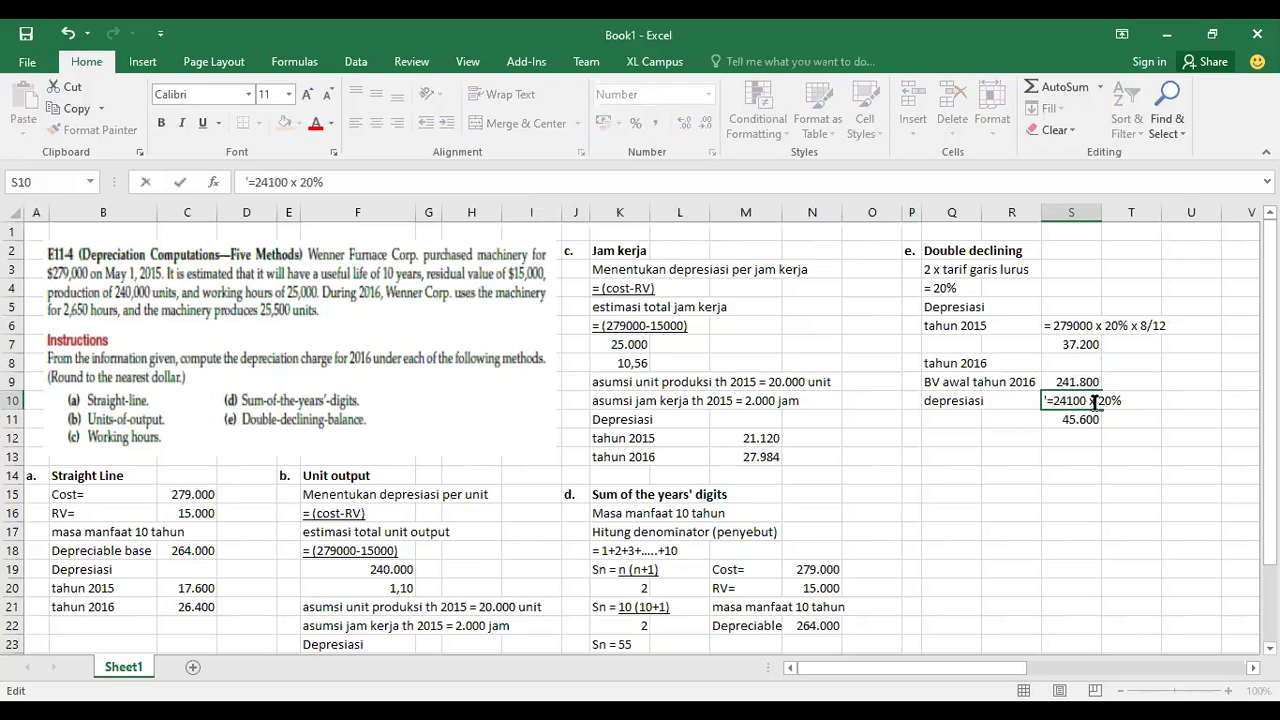
text(8)
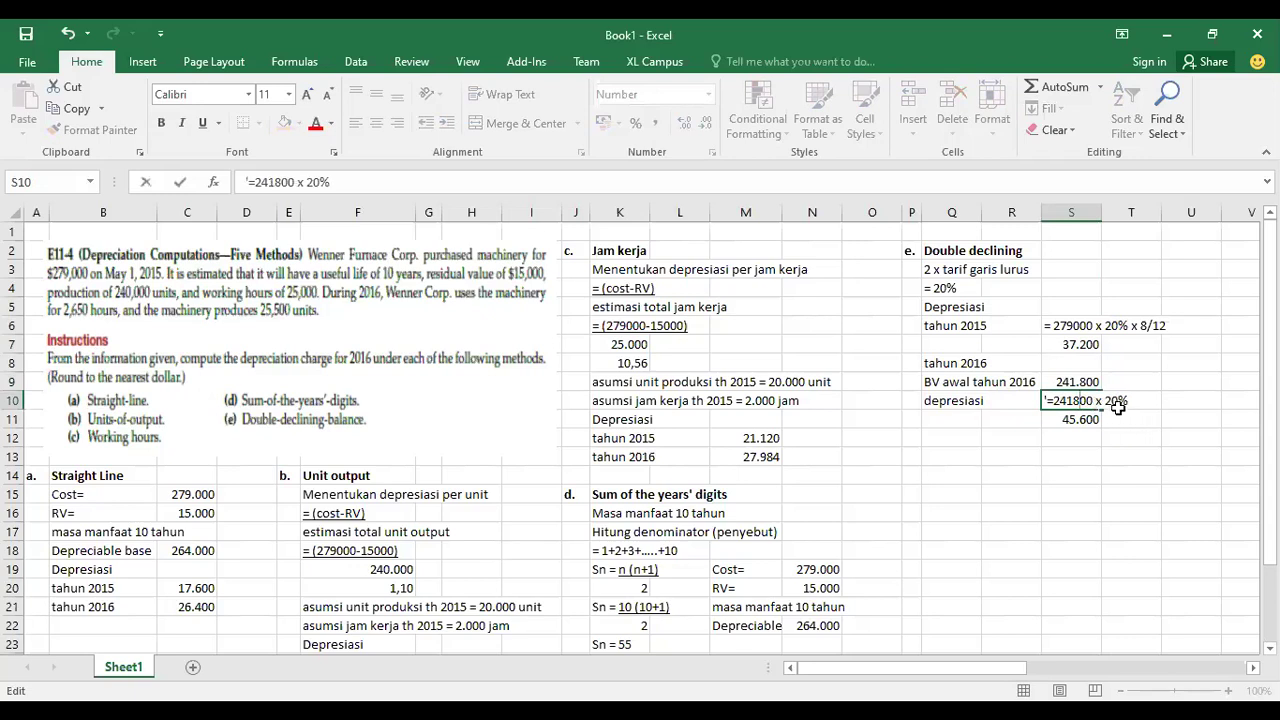
Correct the 2016 double-declining depreciation formula in S11 to =241800*20%.
click(1088, 420)
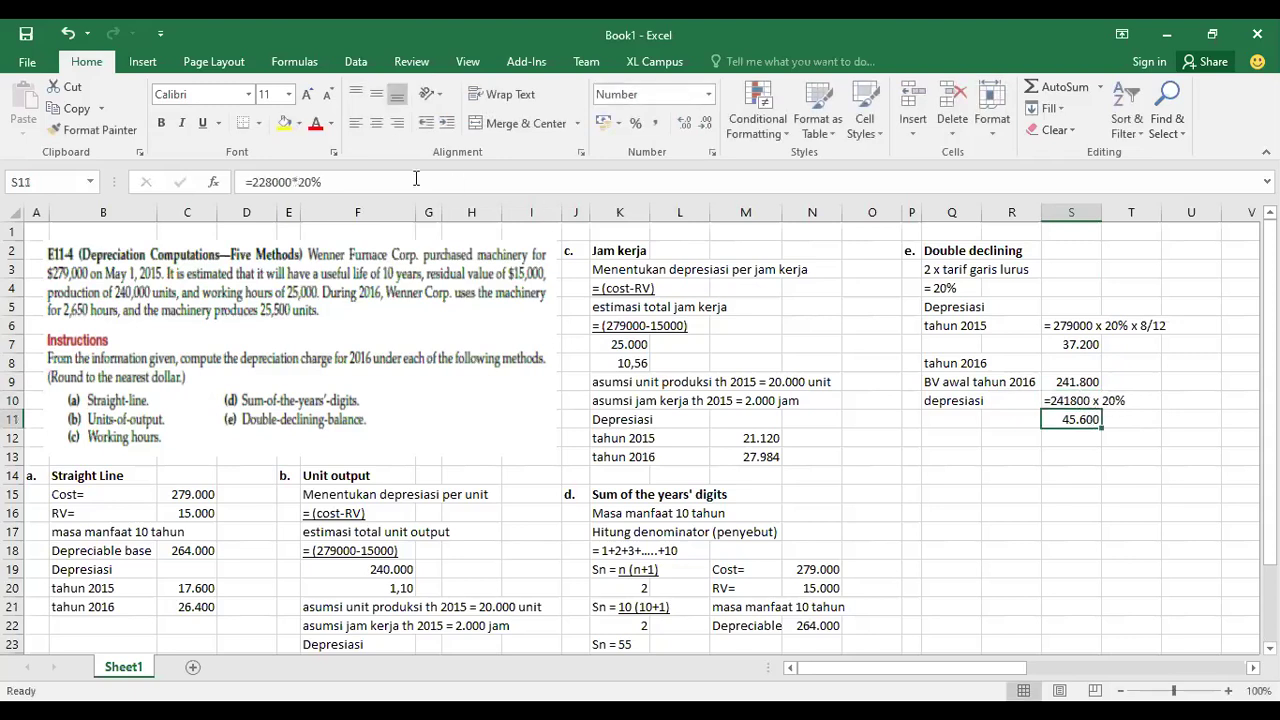
click(278, 182)
key(BackSpace)
key(BackSpace)
key(BackSpace)
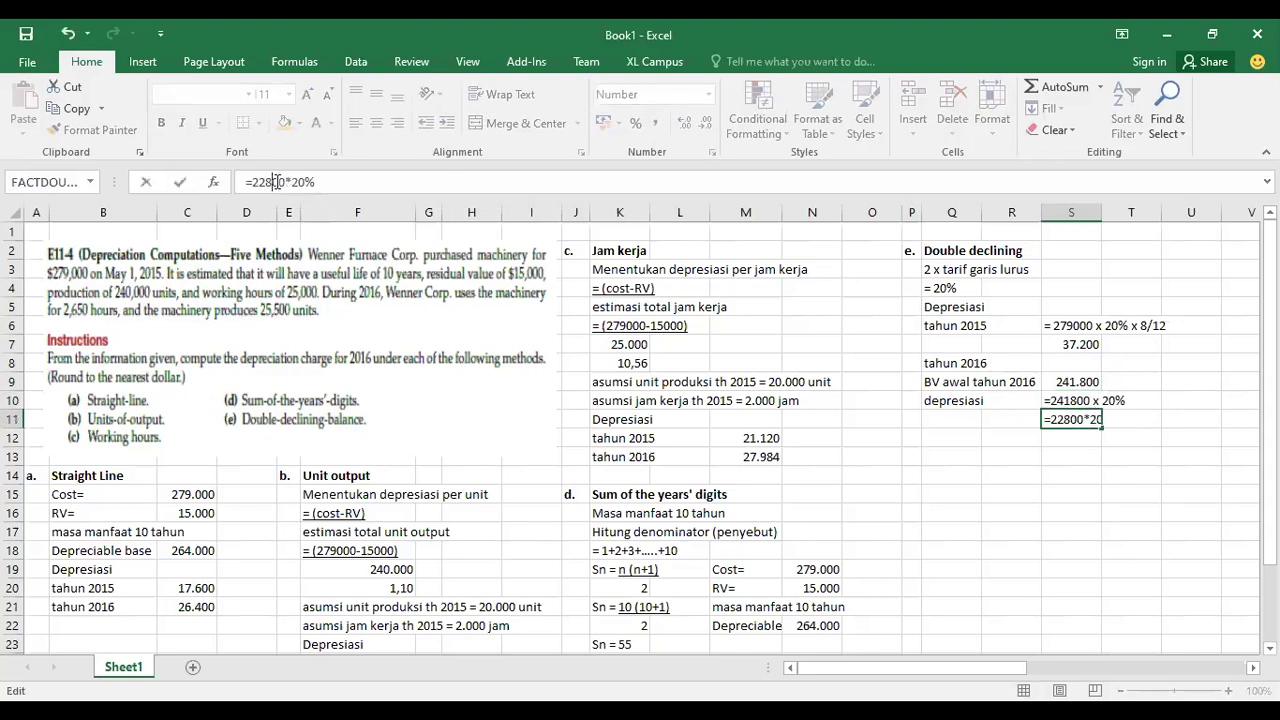
text(418)
key(Return)
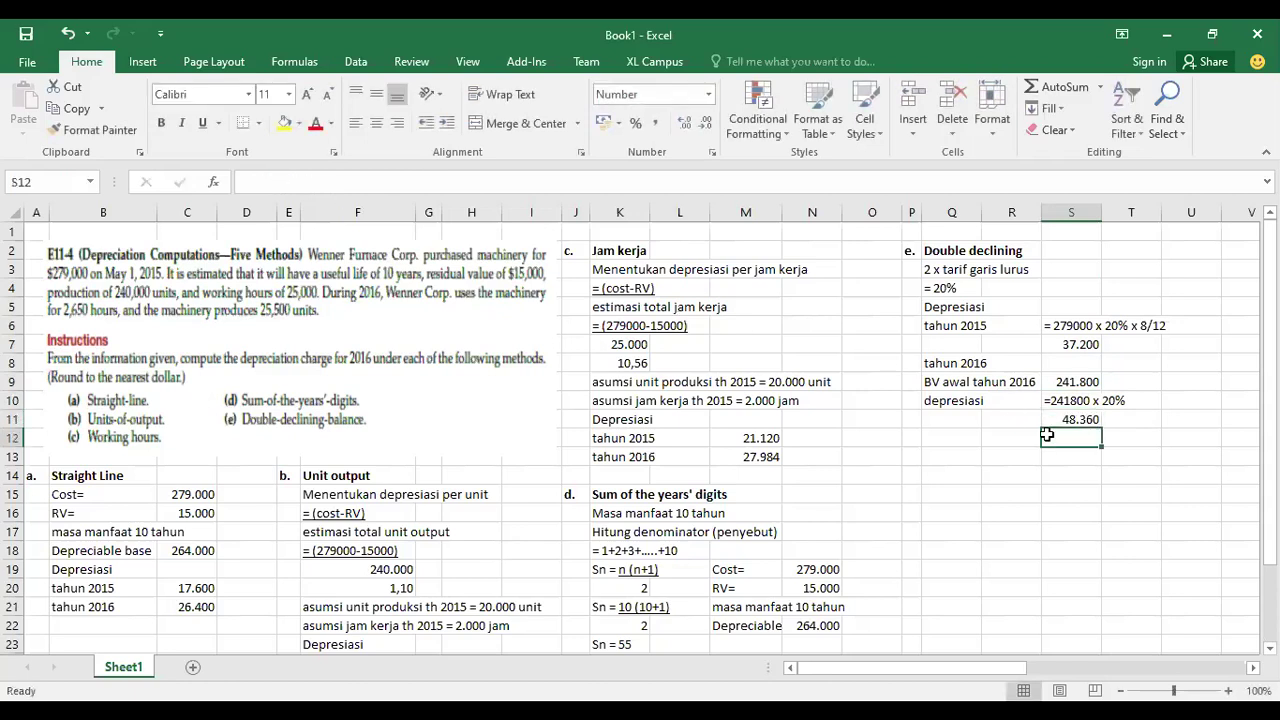